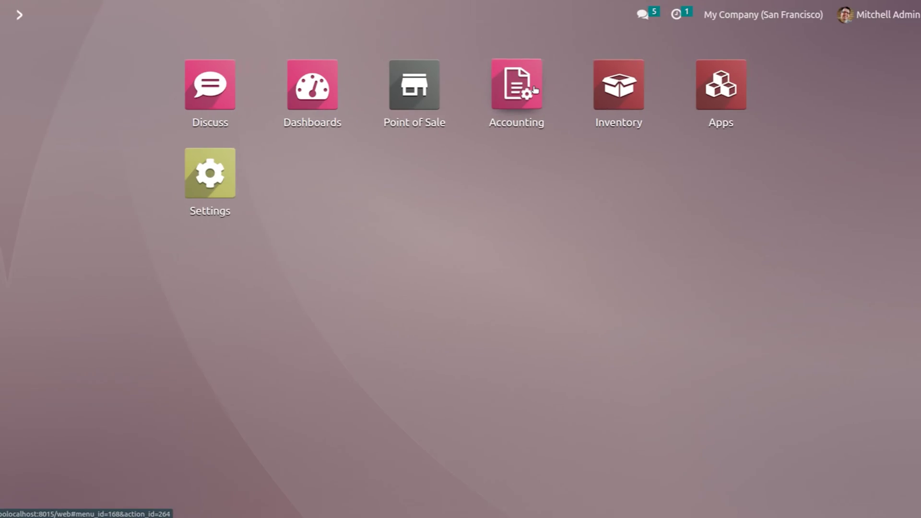
- Open the Accounting app's settings and review the tax options, including the fiscal country
{"action": "left_click", "coordinate": [527, 85]}
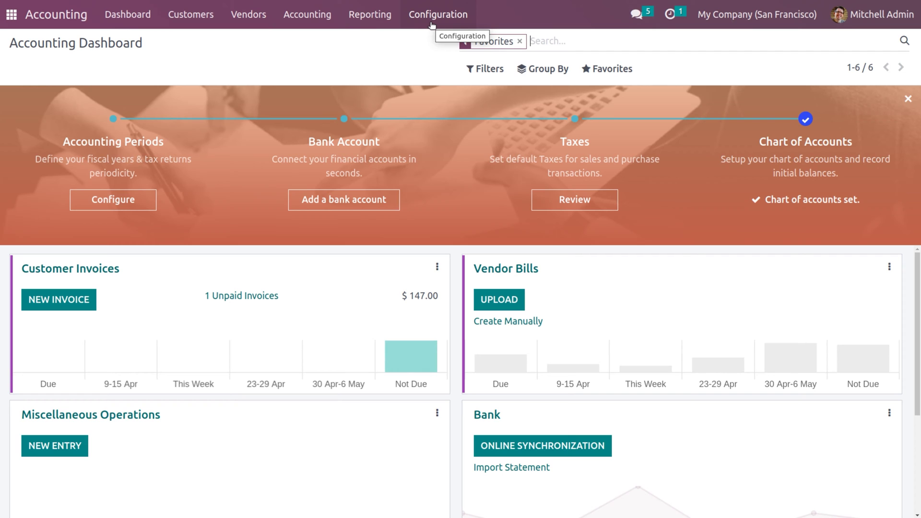
{"action": "left_click", "coordinate": [432, 21]}
{"action": "left_click", "coordinate": [425, 48]}
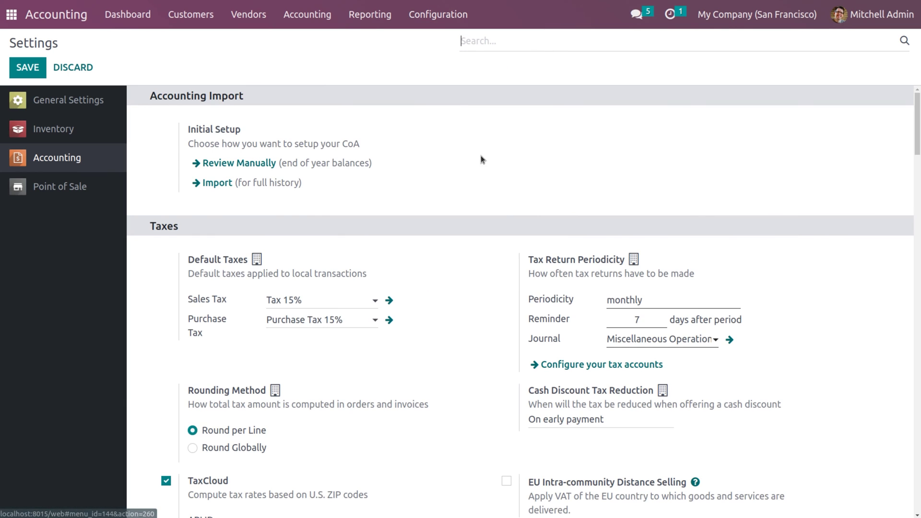
{"action": "scroll", "coordinate": [519, 249], "scroll_direction": "down", "scroll_amount": 5}
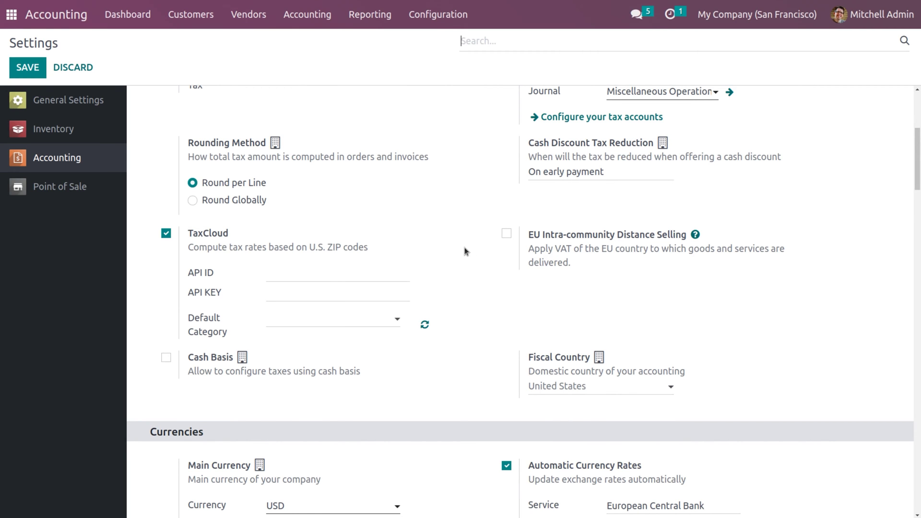
{"action": "scroll", "coordinate": [464, 247], "scroll_direction": "up", "scroll_amount": 5}
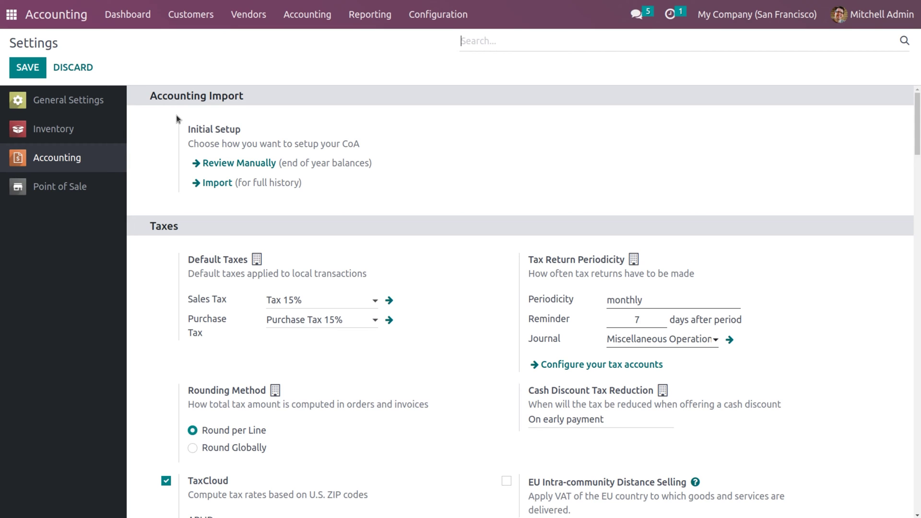
- Open the chart of accounts from the accounting dashboard and add an account with code 56623 named "internet expense"
{"action": "left_click", "coordinate": [127, 16]}
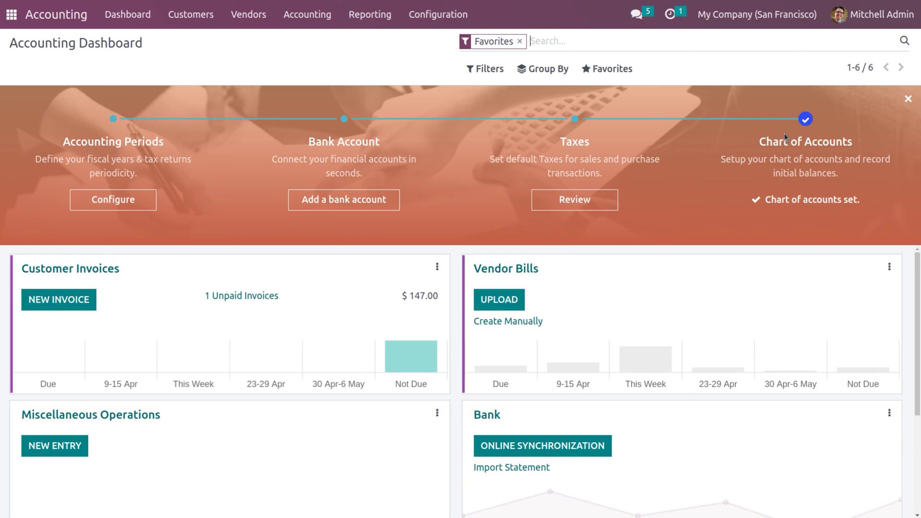
{"action": "left_click", "coordinate": [812, 201]}
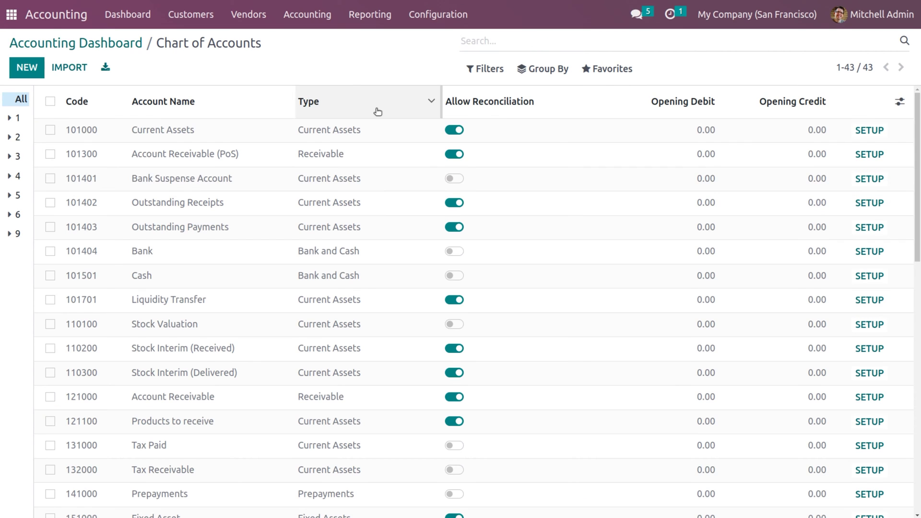
{"action": "left_click", "coordinate": [32, 71]}
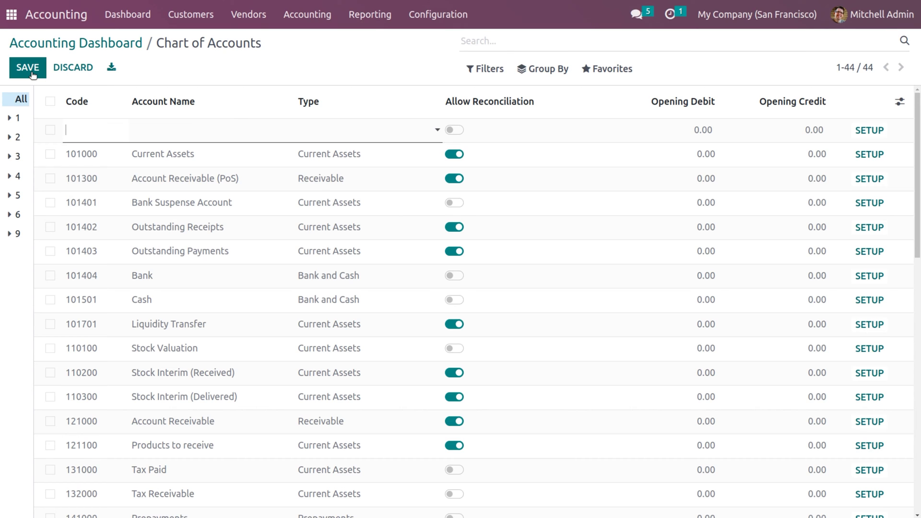
{"action": "type", "text": "56623"}
{"action": "left_click", "coordinate": [157, 127]}
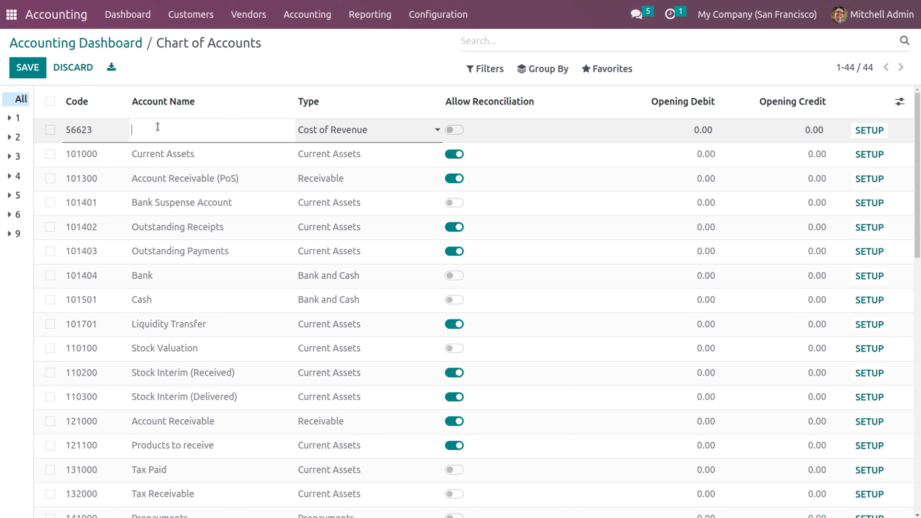
{"action": "type", "text": "internet expense"}
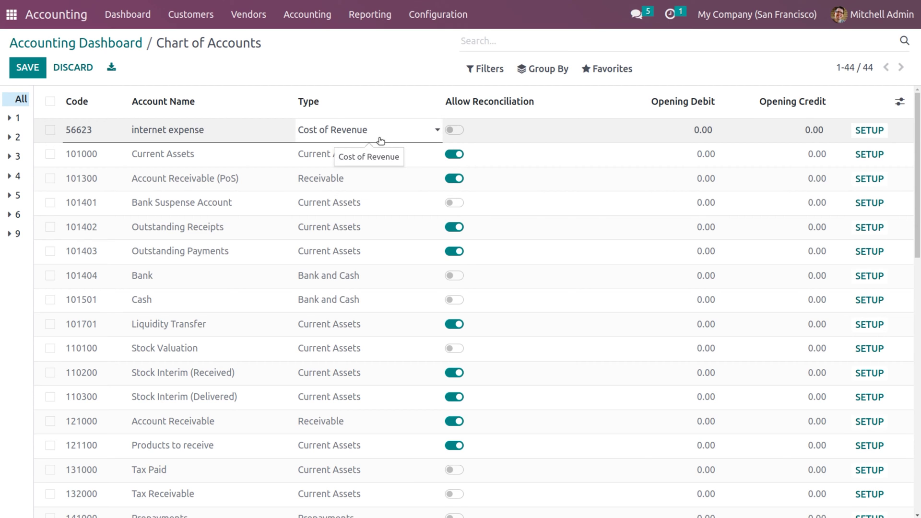
- Set the new internet expense account's type to Expenses and allow reconciliation for it
{"action": "left_click", "coordinate": [433, 132]}
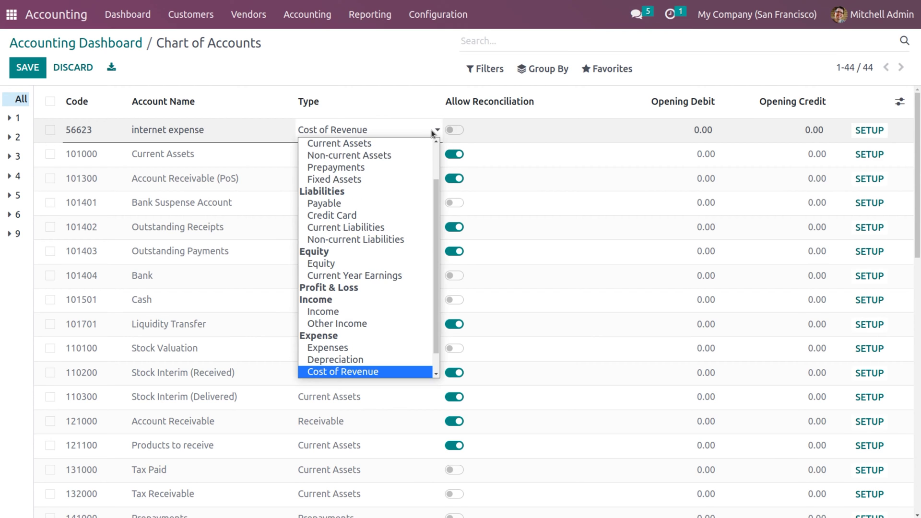
{"action": "left_click", "coordinate": [353, 359]}
{"action": "left_click", "coordinate": [399, 134]}
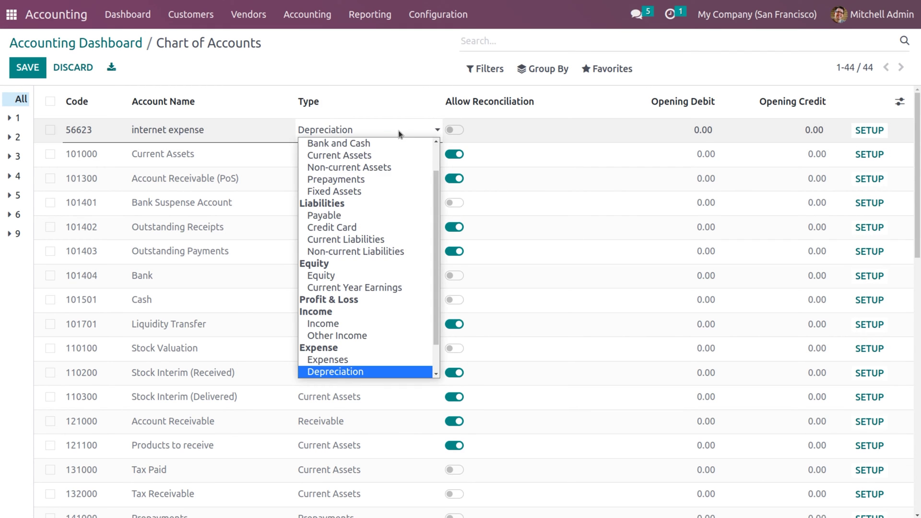
{"action": "left_click", "coordinate": [347, 358]}
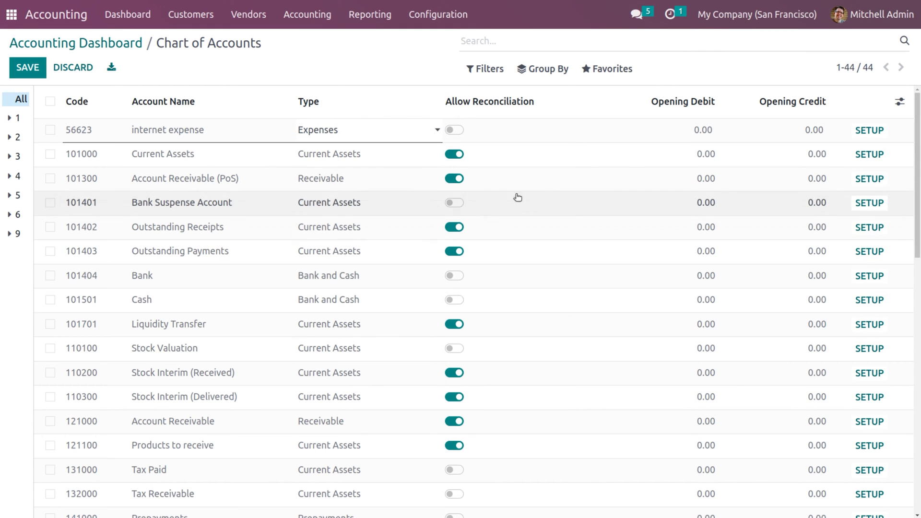
{"action": "left_click", "coordinate": [453, 130]}
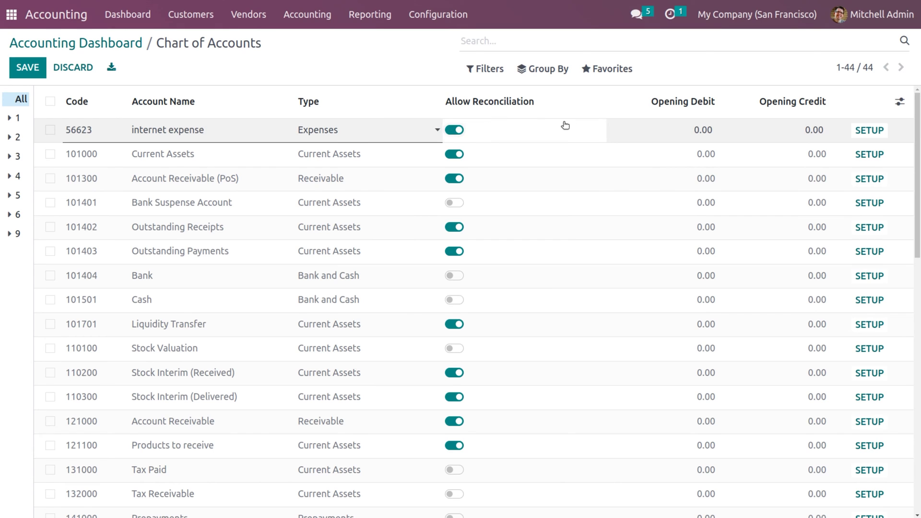
- Set the internet expense account's opening debit to 4500 and open its setup form
{"action": "left_click", "coordinate": [693, 131]}
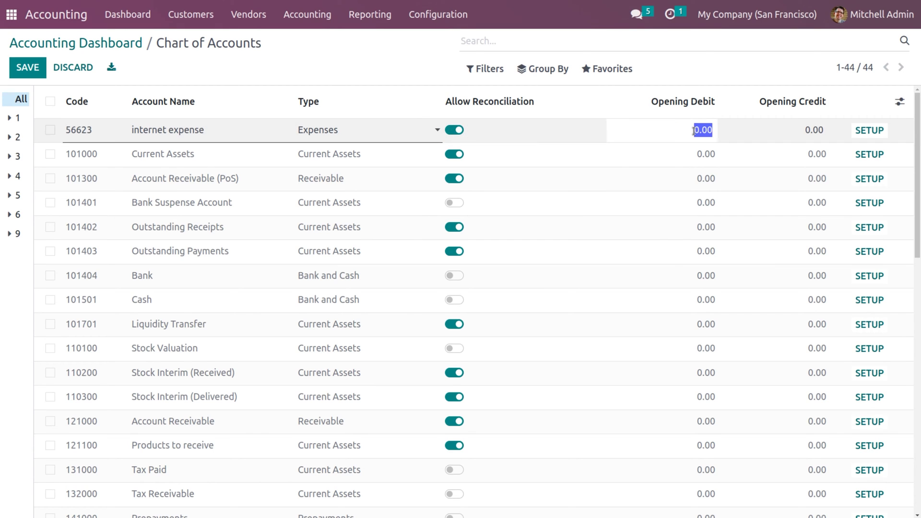
{"action": "type", "text": "4500"}
{"action": "left_click", "coordinate": [869, 130]}
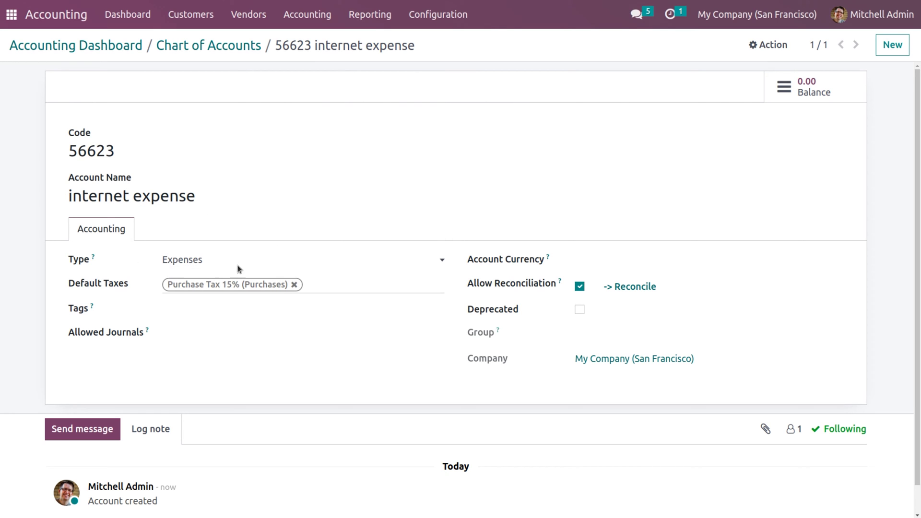
- Remove the Purchase Tax 15% default tax, save the account and return to the chart of accounts
{"action": "left_click", "coordinate": [294, 284]}
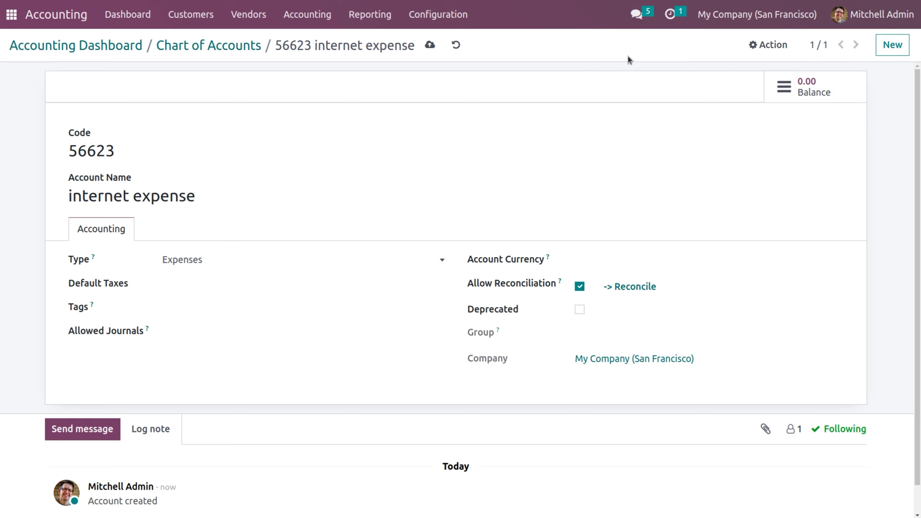
{"action": "left_click", "coordinate": [429, 45]}
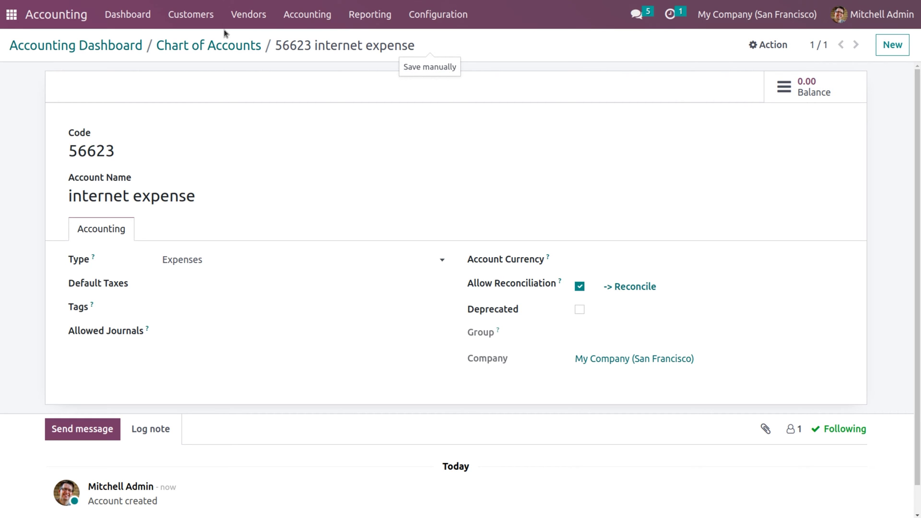
{"action": "left_click", "coordinate": [210, 46]}
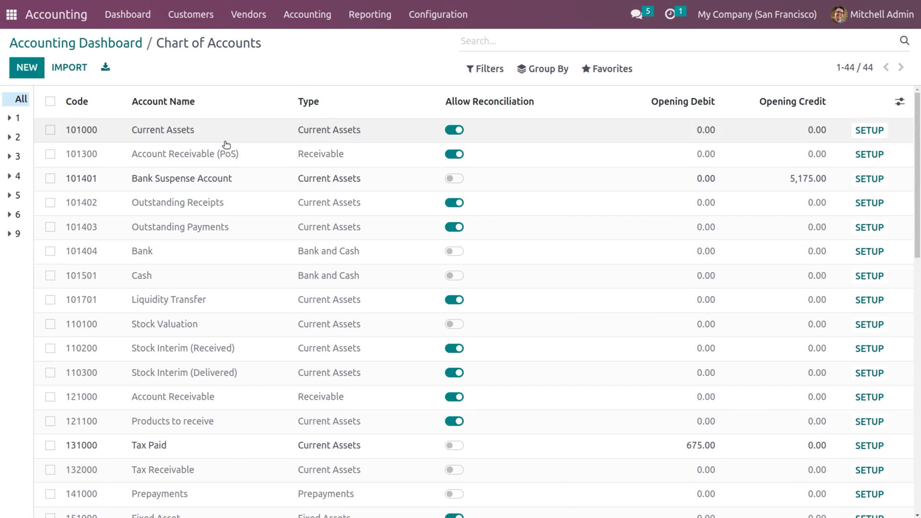
- Set the opening debit of the Current Assets account to 4500 and the opening credit of the Bank account to 600
{"action": "left_click", "coordinate": [704, 135]}
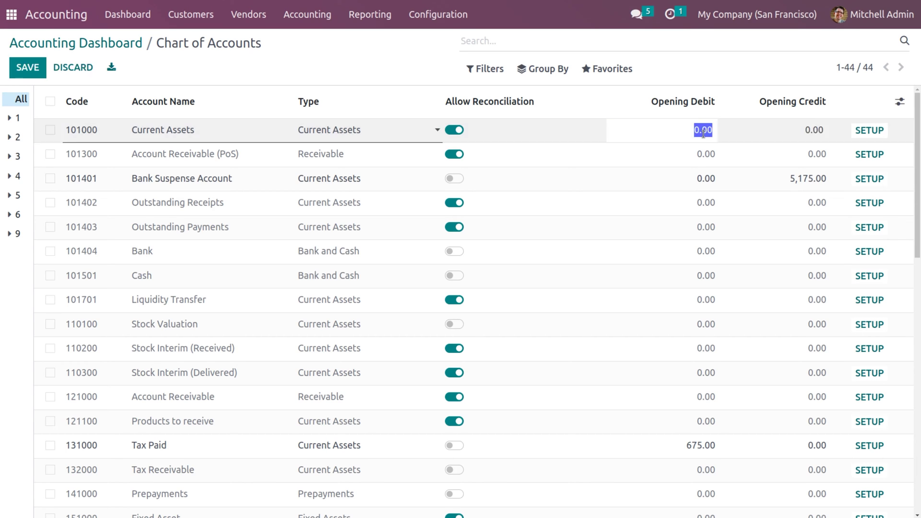
{"action": "type", "text": "4500"}
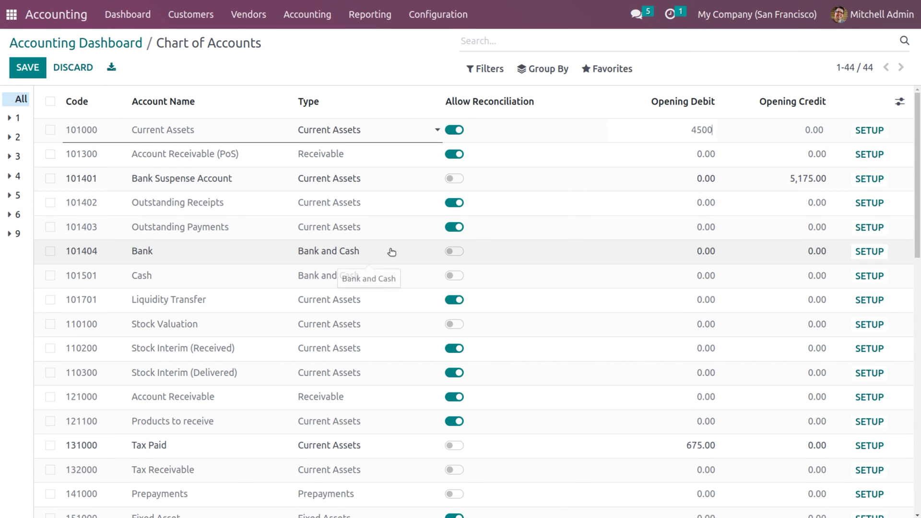
{"action": "left_click", "coordinate": [816, 258]}
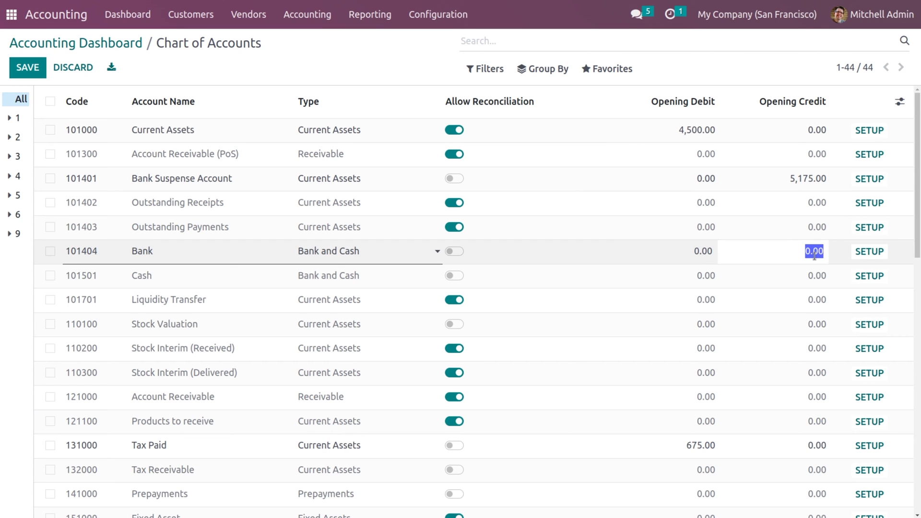
{"action": "type", "text": "600"}
- Set the Cash account's opening debit to 600 and finish editing the row
{"action": "left_click", "coordinate": [717, 278]}
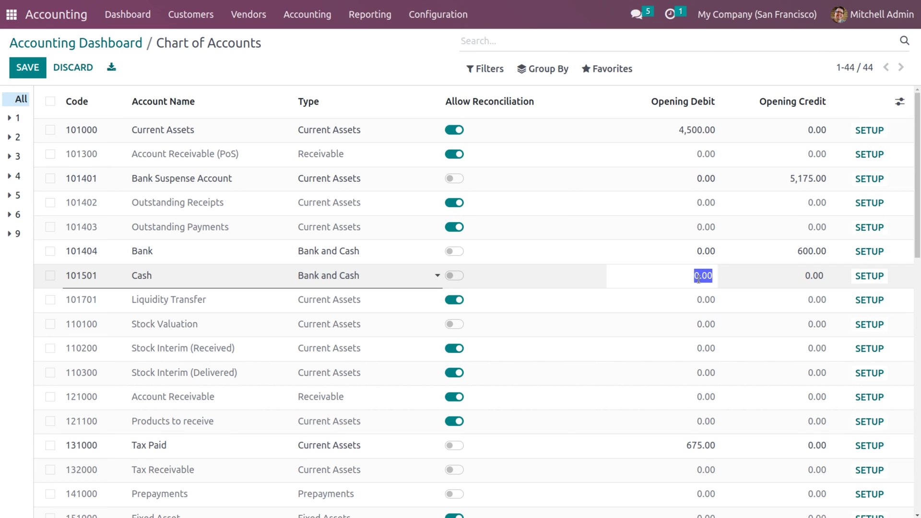
{"action": "type", "text": "600"}
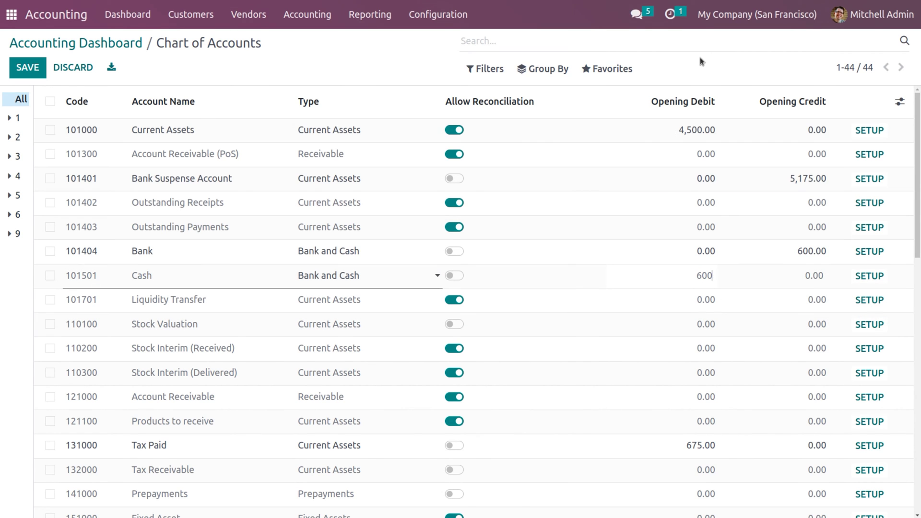
{"action": "left_click", "coordinate": [564, 42]}
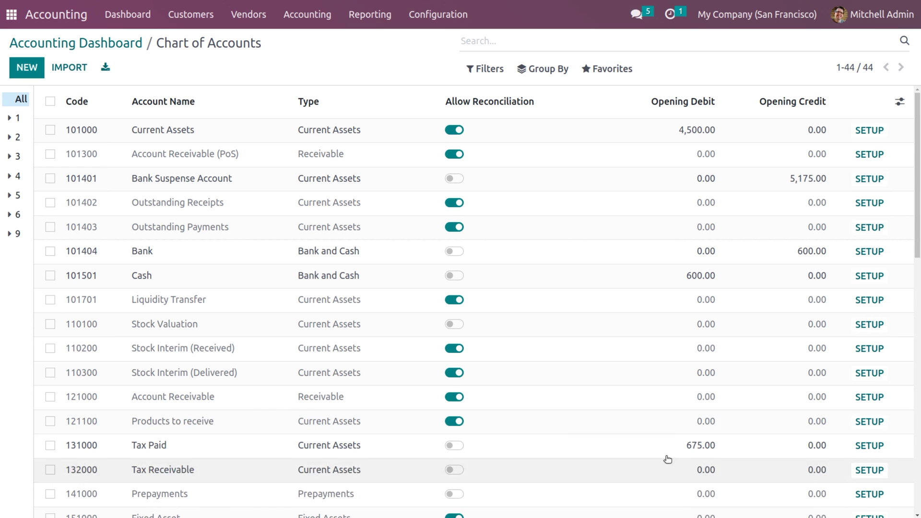
- Set the opening debit of the Fixed Asset account to 4000
{"action": "scroll", "coordinate": [688, 486], "scroll_direction": "down", "scroll_amount": 2}
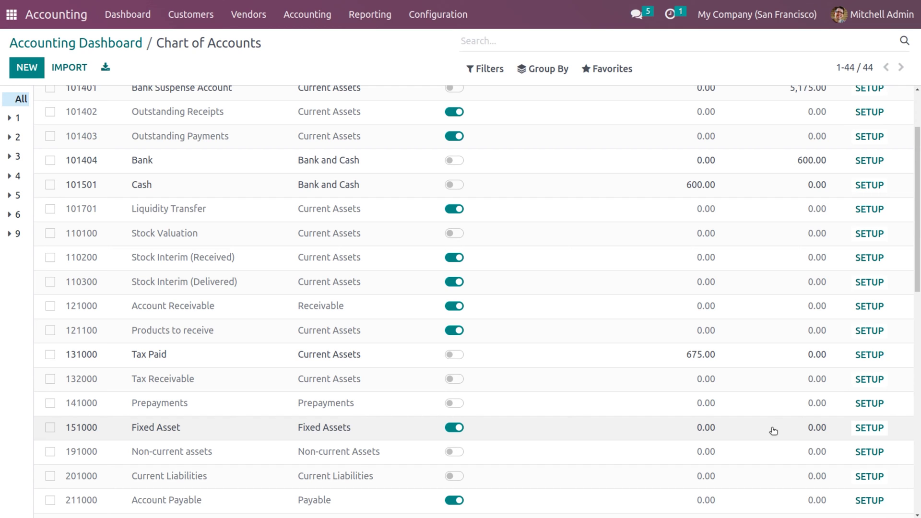
{"action": "left_click", "coordinate": [702, 428]}
{"action": "type", "text": "4000"}
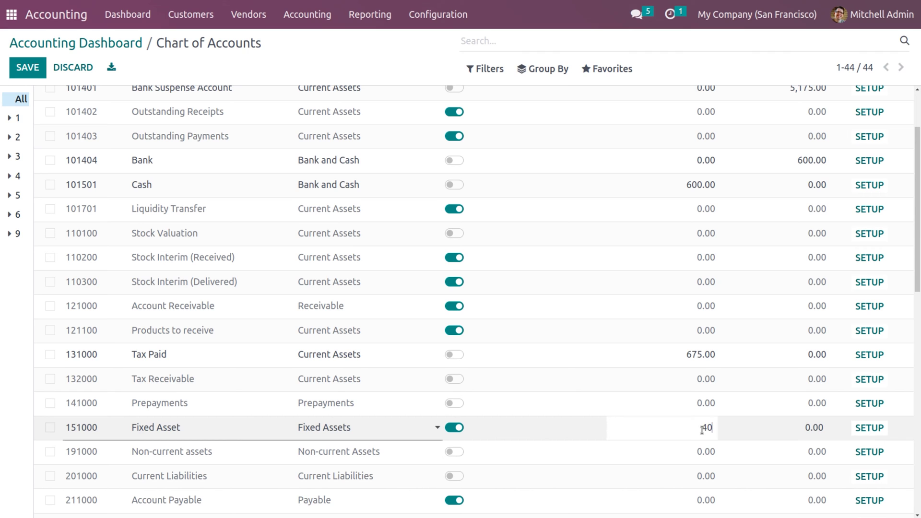
{"action": "right_click", "coordinate": [632, 466]}
{"action": "key", "text": "Escape"}
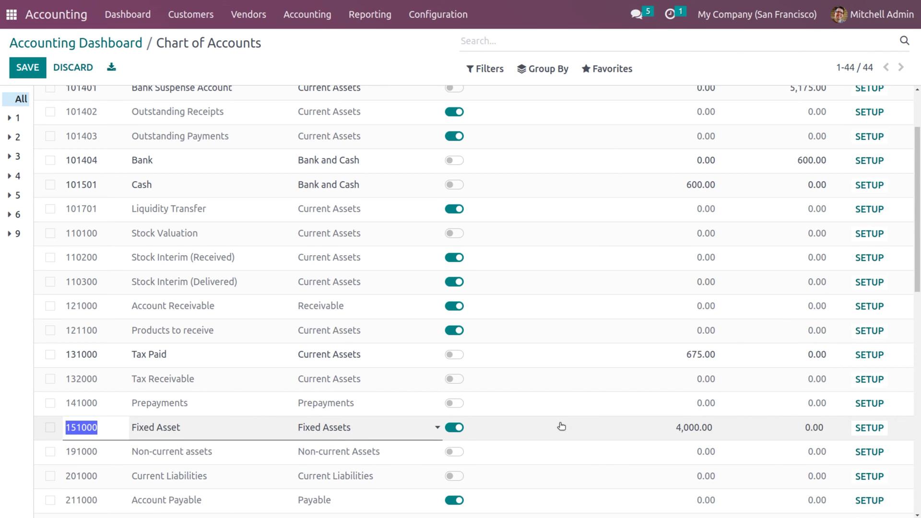
- Review the opening balances and reconciliation settings of the remaining accounts in the chart of accounts
{"action": "scroll", "coordinate": [553, 436], "scroll_direction": "down", "scroll_amount": 3}
{"action": "scroll", "coordinate": [553, 436], "scroll_direction": "down", "scroll_amount": 8}
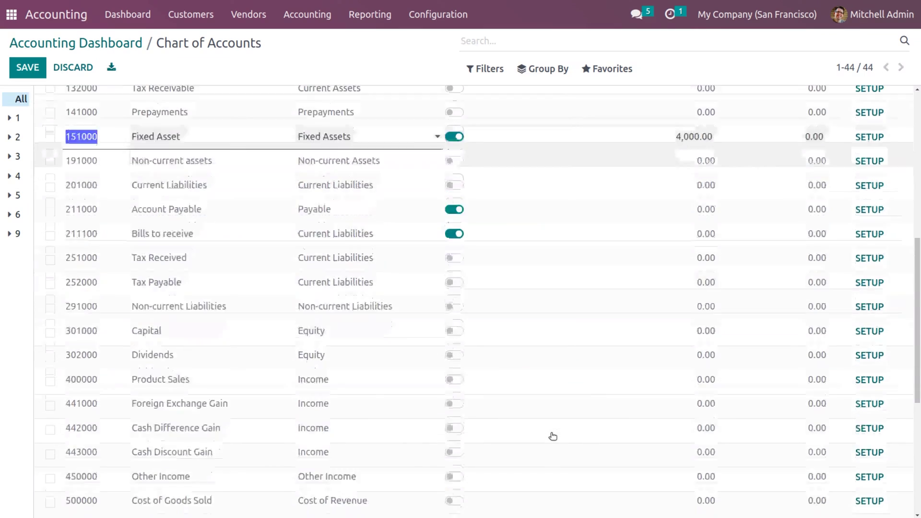
{"action": "scroll", "coordinate": [552, 436], "scroll_direction": "down", "scroll_amount": 1}
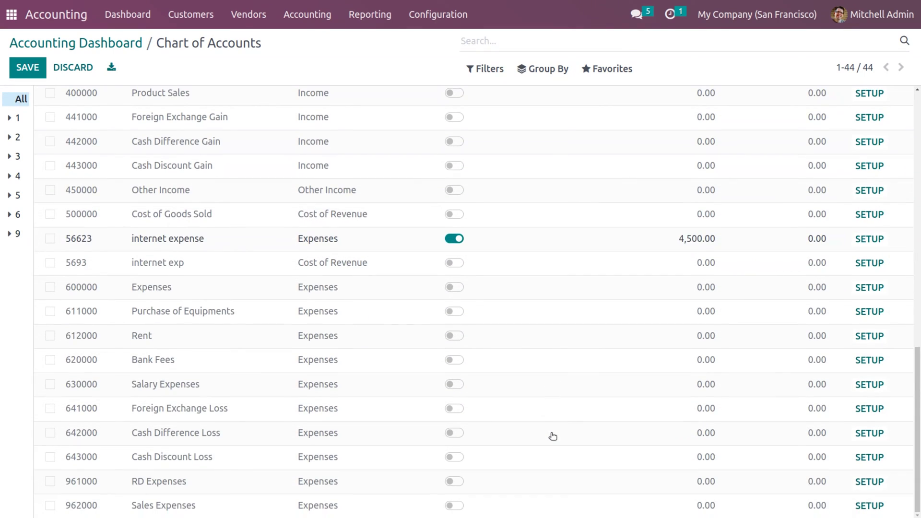
{"action": "scroll", "coordinate": [553, 436], "scroll_direction": "up", "scroll_amount": 6}
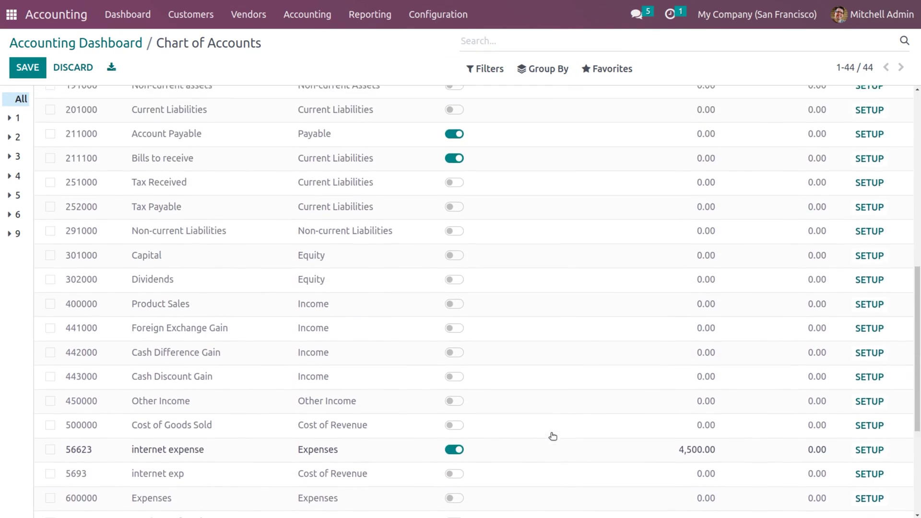
{"action": "scroll", "coordinate": [553, 436], "scroll_direction": "up", "scroll_amount": 2}
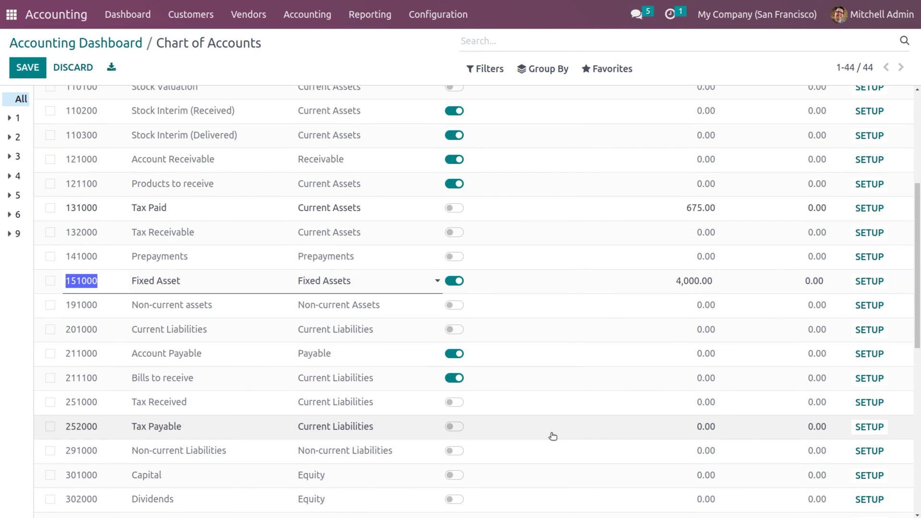
{"action": "scroll", "coordinate": [552, 436], "scroll_direction": "up", "scroll_amount": 1}
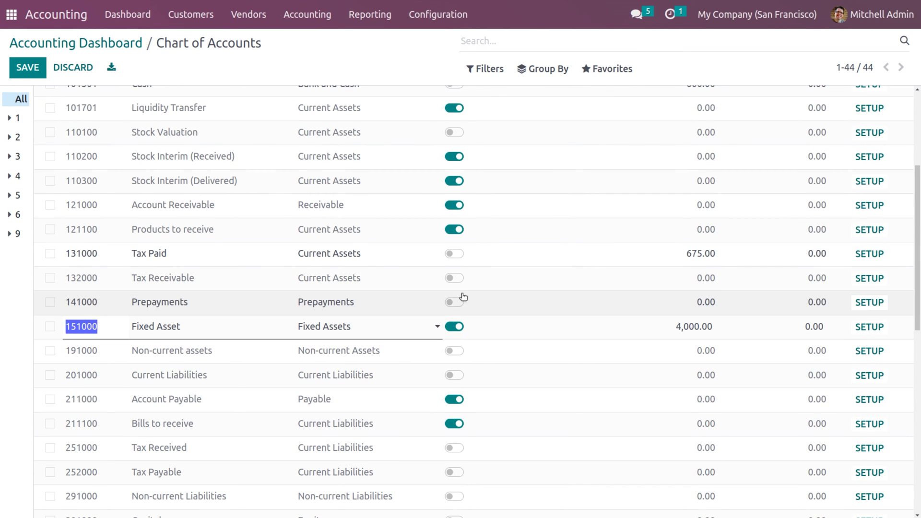
- Allow reconciliation on the Tax Receivable account and switch it off again
{"action": "left_click", "coordinate": [449, 278]}
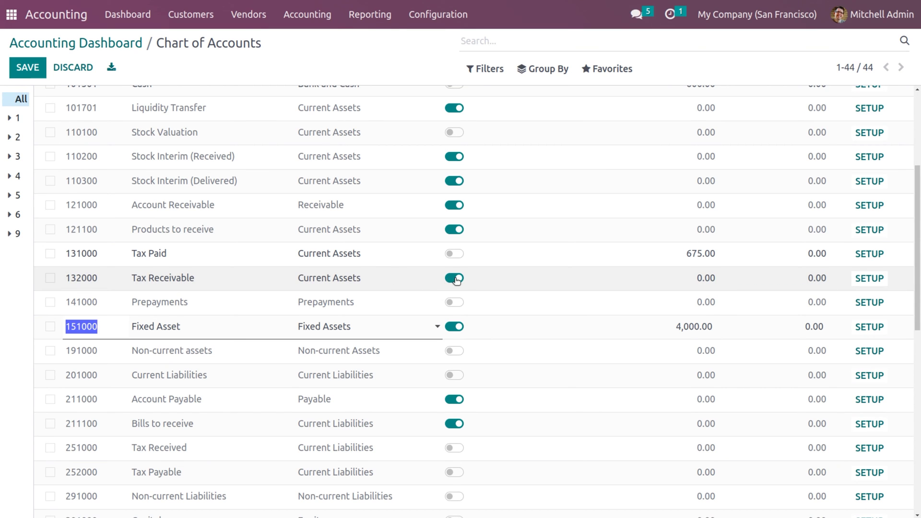
{"action": "left_click", "coordinate": [455, 278]}
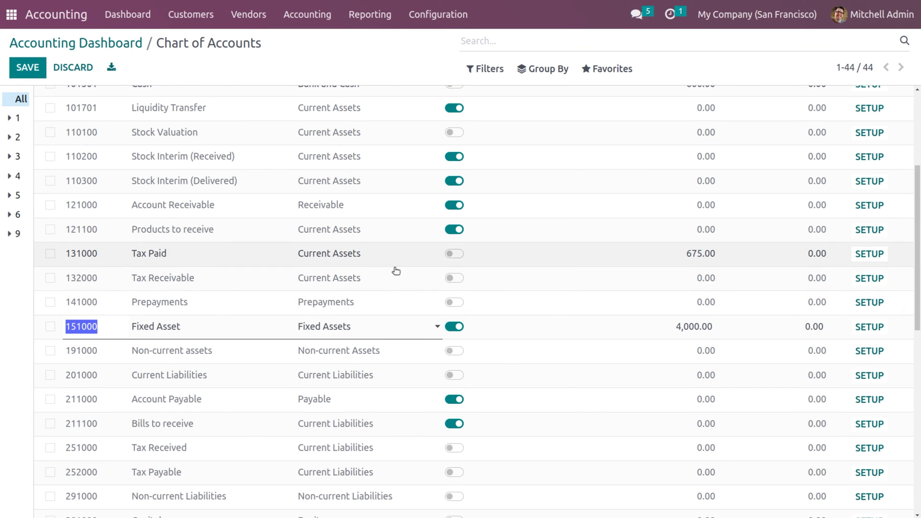
{"action": "scroll", "coordinate": [398, 401], "scroll_direction": "up", "scroll_amount": 5}
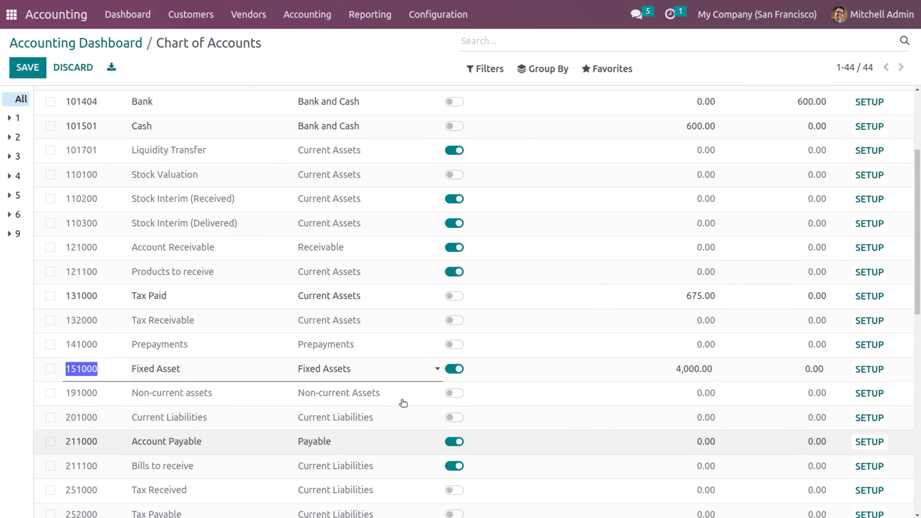
- Filter the chart of accounts by the Receivable type and set the opening credit of account 121000 Account Receivable to 5000
{"action": "left_click", "coordinate": [477, 43]}
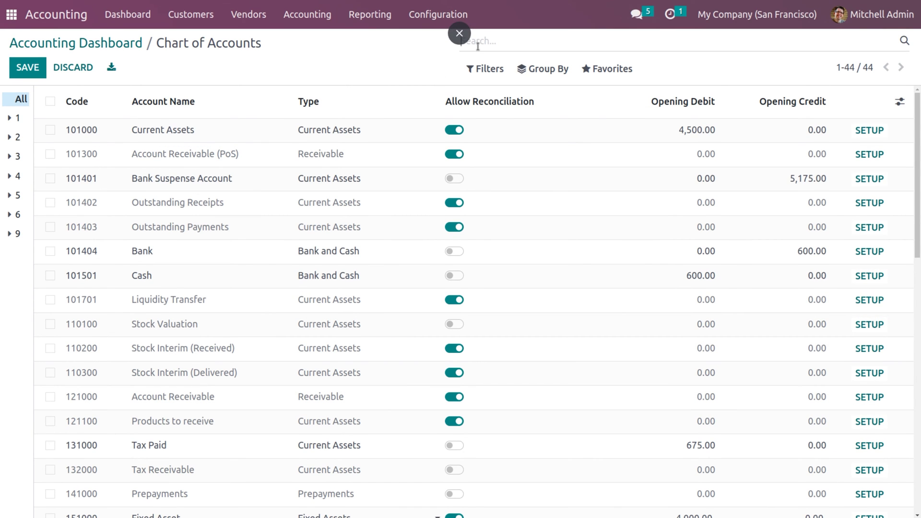
{"action": "type", "text": "re"}
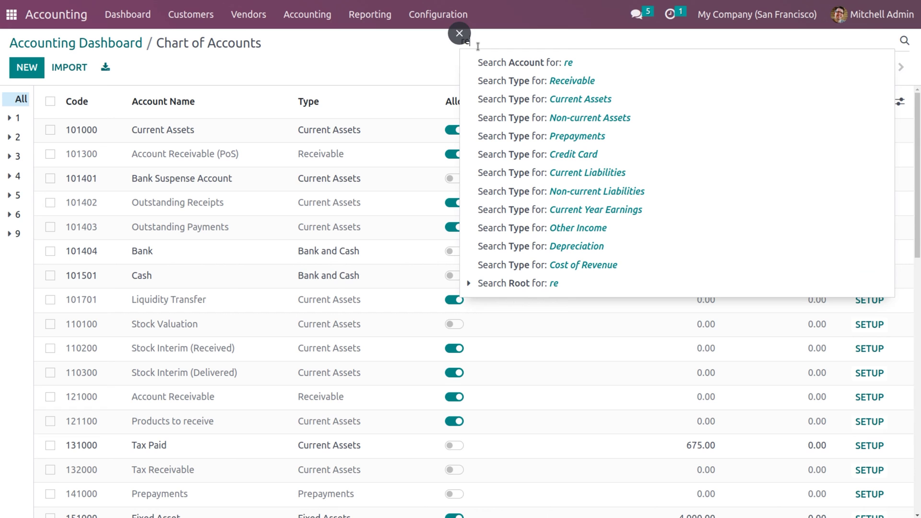
{"action": "left_click", "coordinate": [525, 81]}
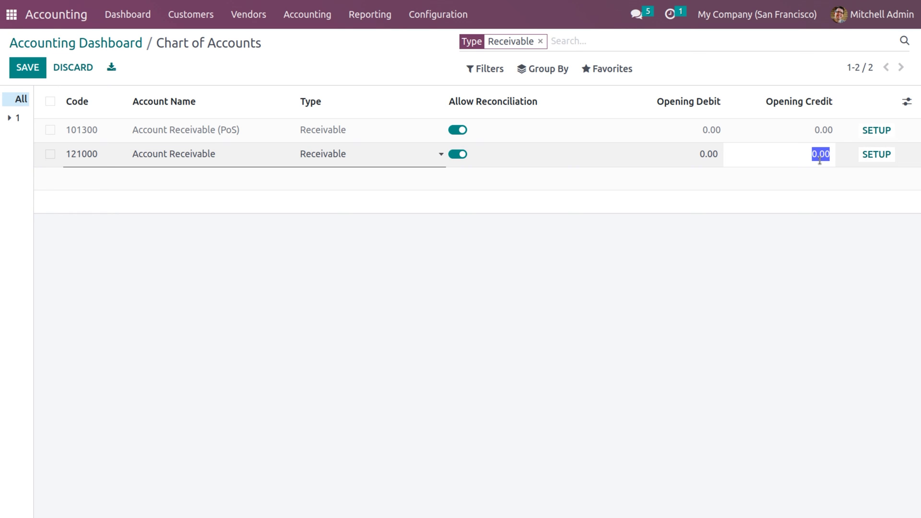
{"action": "type", "text": "50"}
{"action": "left_click", "coordinate": [621, 251]}
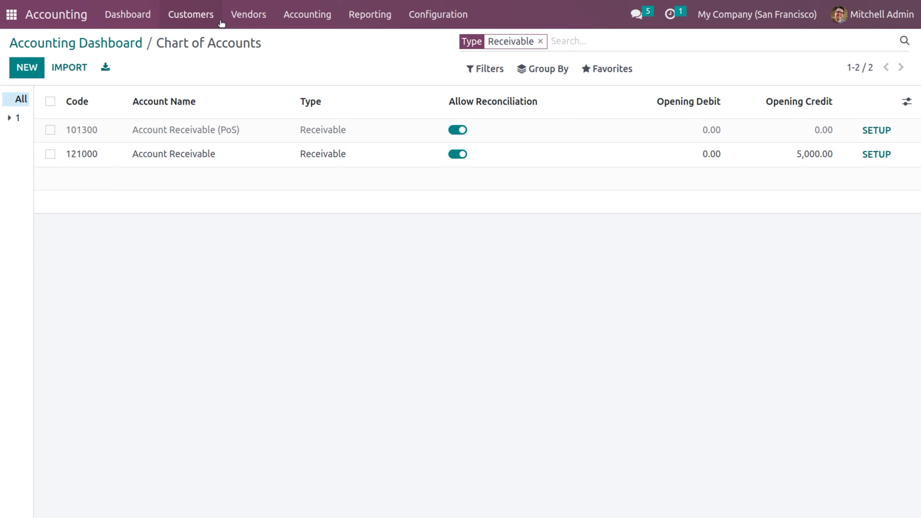
- List the journal entries without the Posted filter and open the draft Opening Journal Entry
{"action": "left_click", "coordinate": [304, 21]}
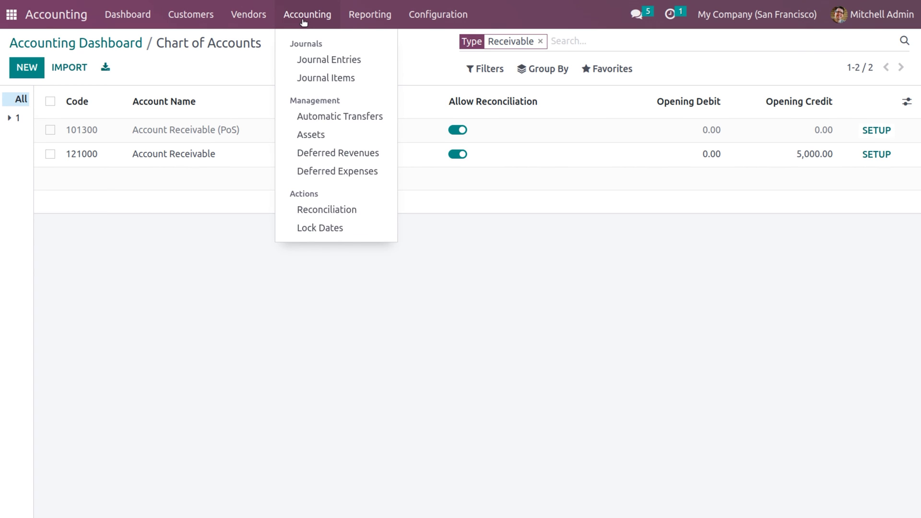
{"action": "left_click", "coordinate": [325, 63]}
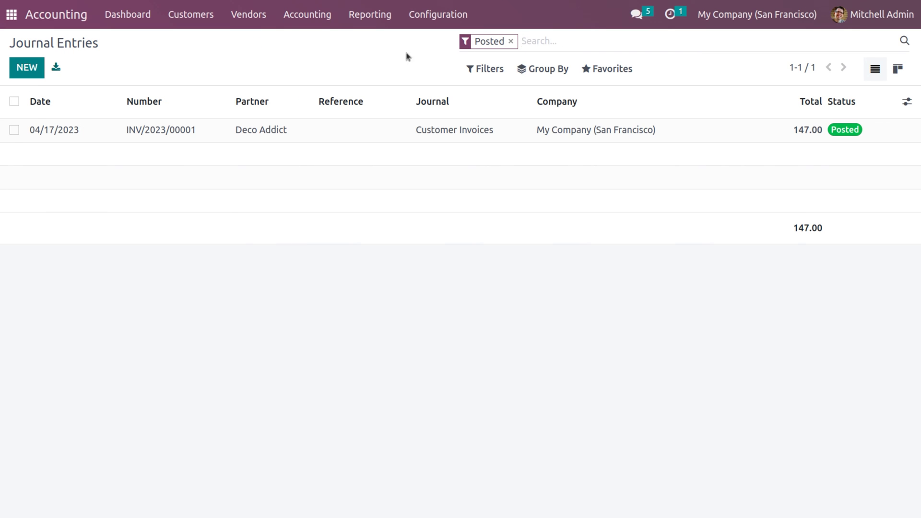
{"action": "left_click", "coordinate": [511, 41]}
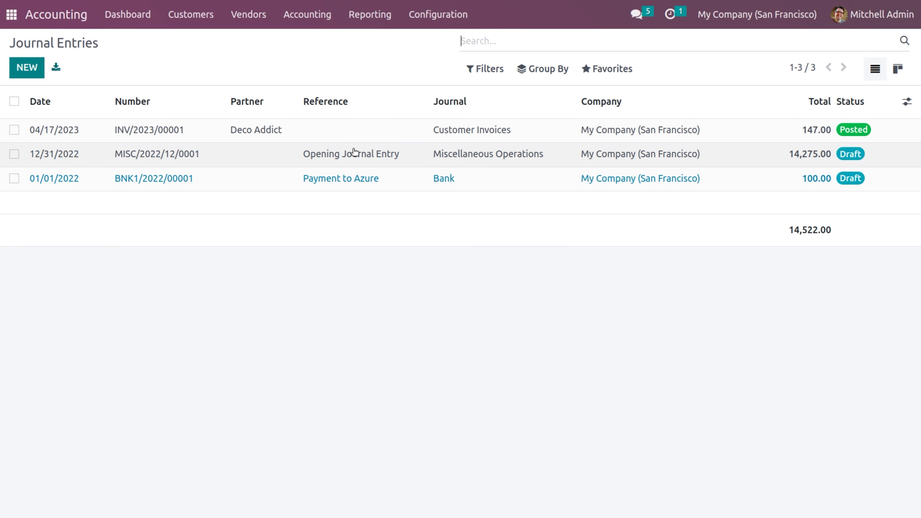
{"action": "left_click", "coordinate": [519, 152]}
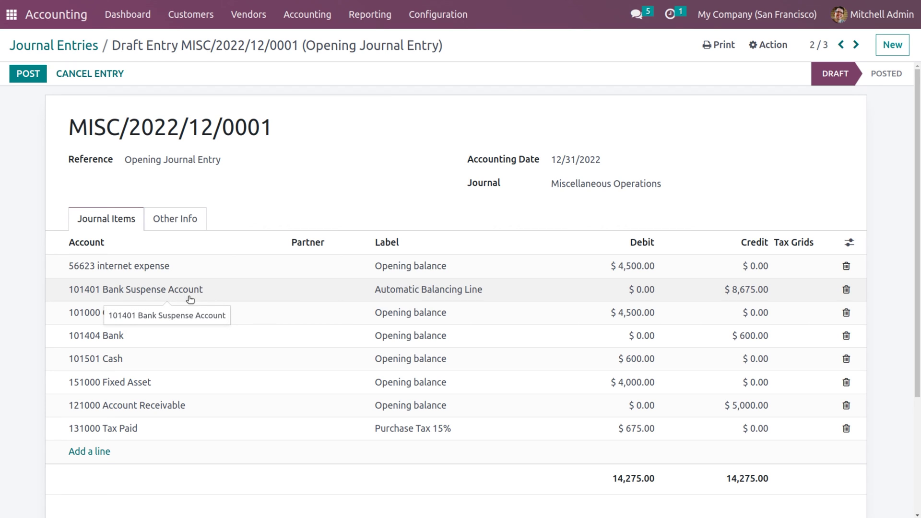
- Replace the Bank Suspense Account line with a balancing credit line on 999999 Undistributed Profits/Losses and post the opening entry
{"action": "left_click", "coordinate": [846, 291]}
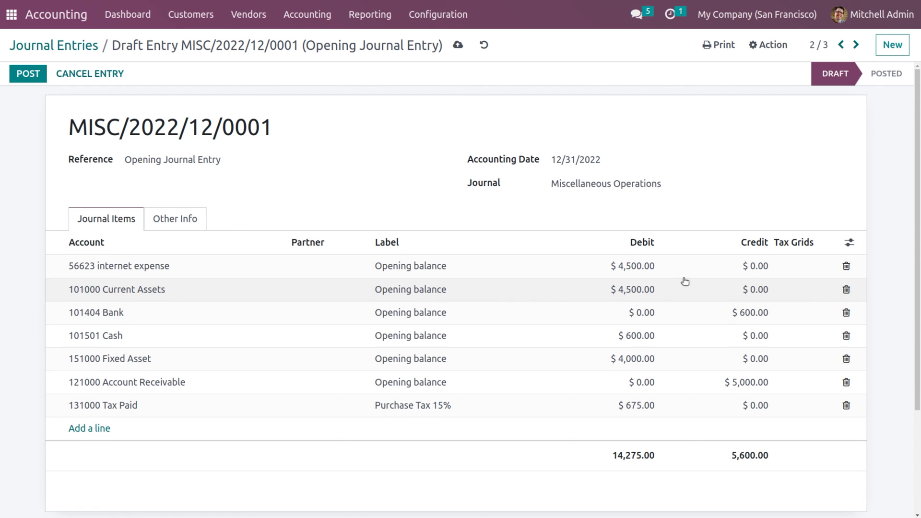
{"action": "left_click", "coordinate": [92, 423]}
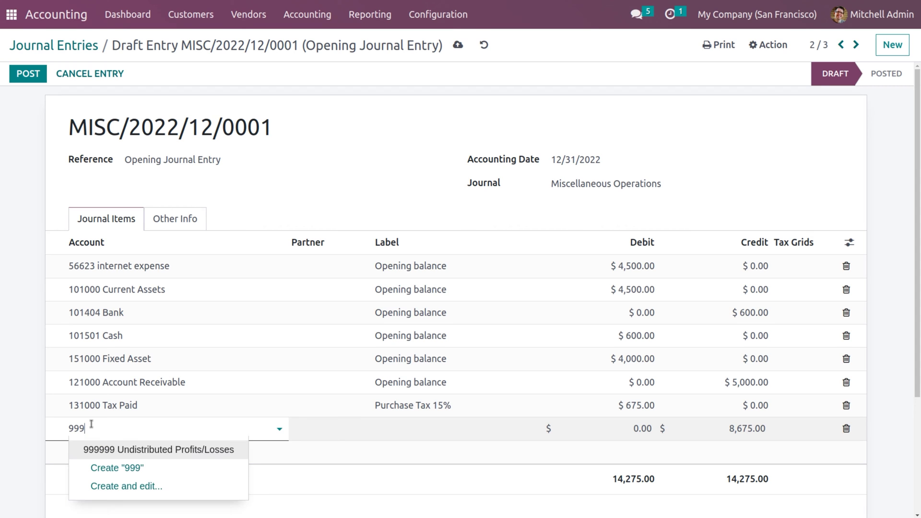
{"action": "left_click", "coordinate": [144, 449]}
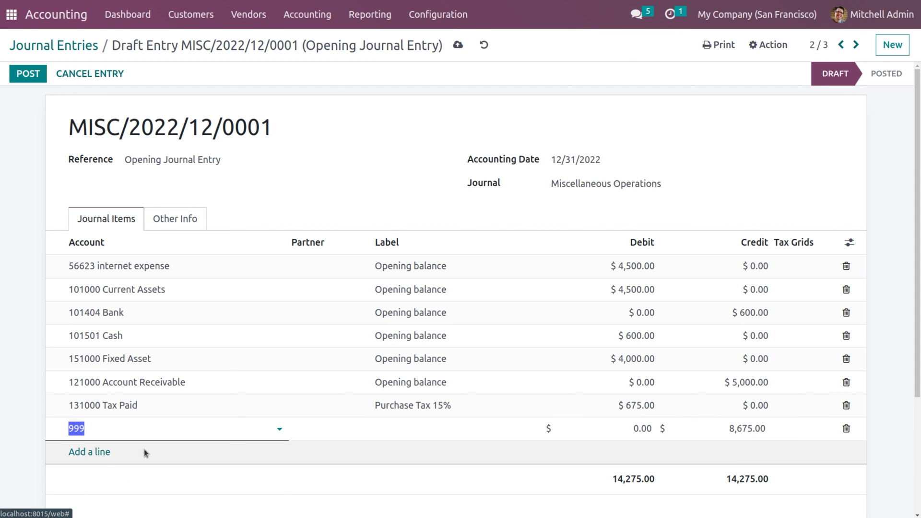
{"action": "left_click", "coordinate": [329, 468]}
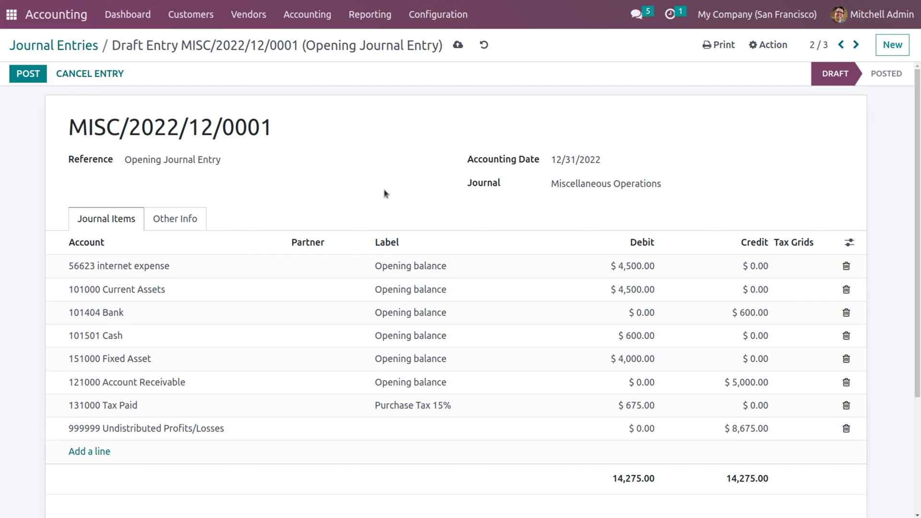
{"action": "left_click", "coordinate": [28, 72]}
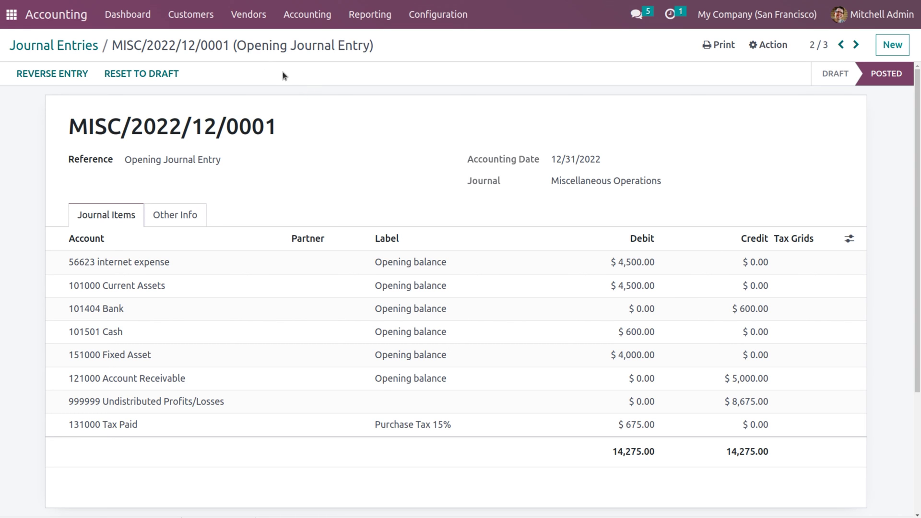
- Check the balance of the 101000 Current Assets account in its setup form from the chart of accounts
{"action": "left_click", "coordinate": [451, 20]}
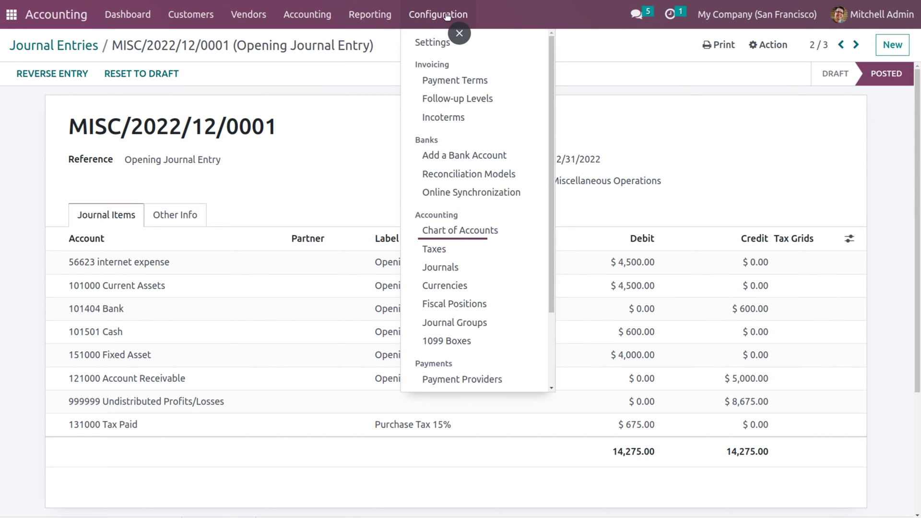
{"action": "left_click", "coordinate": [464, 232]}
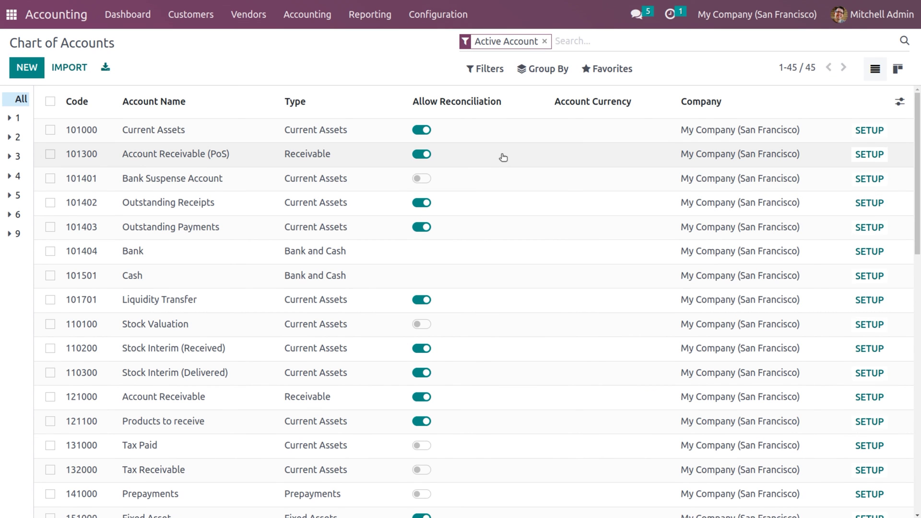
{"action": "left_click", "coordinate": [869, 130]}
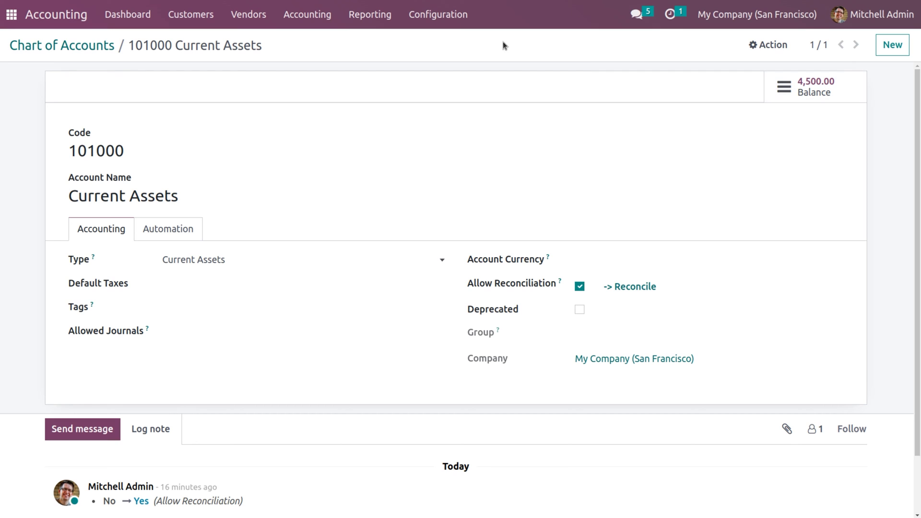
- Create a new journal entry with the reference "opening blnc"
{"action": "left_click", "coordinate": [293, 18]}
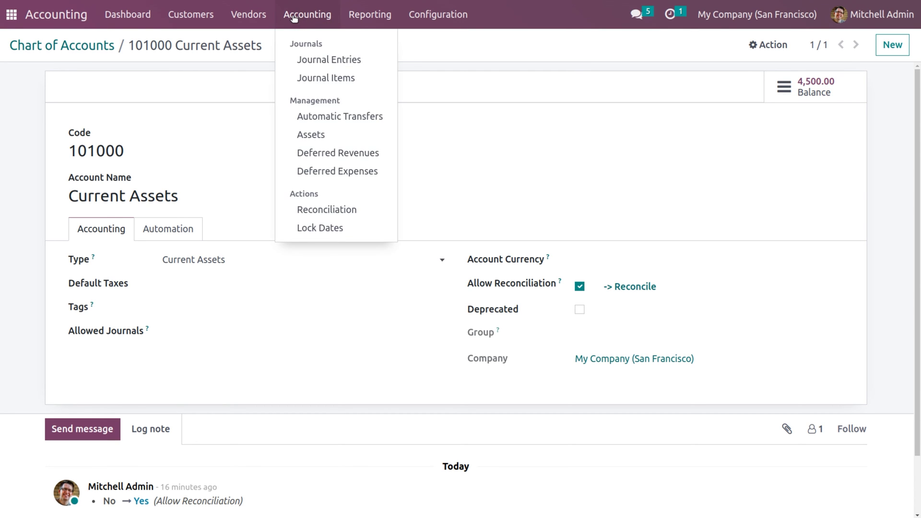
{"action": "left_click", "coordinate": [311, 57]}
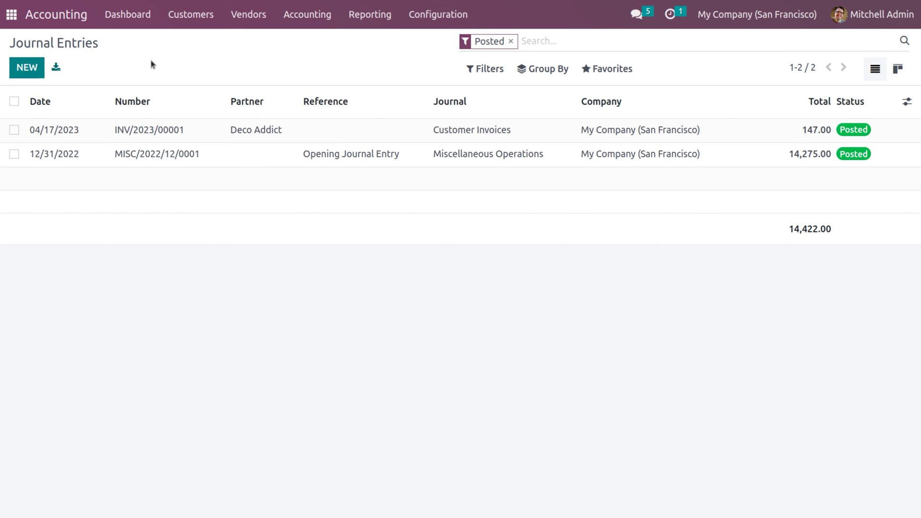
{"action": "left_click", "coordinate": [31, 67]}
{"action": "left_click", "coordinate": [254, 156]}
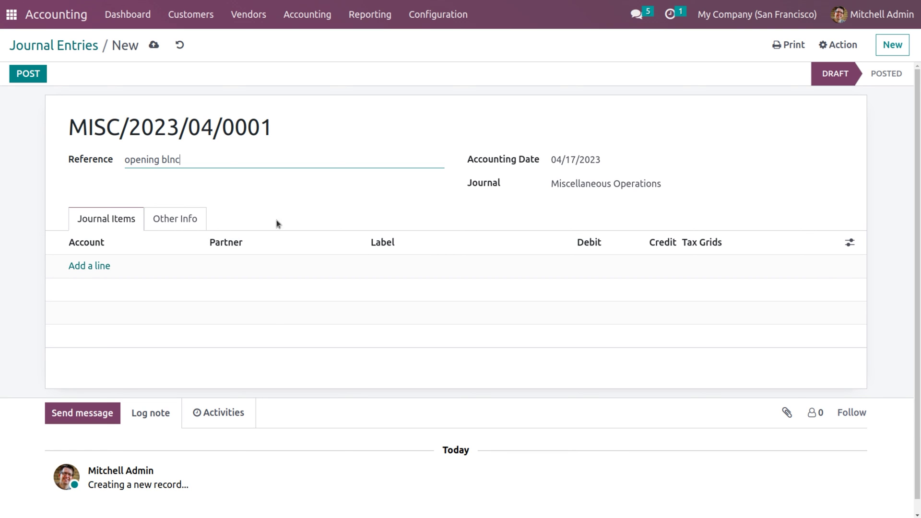
- Add a journal item for 101000 Current Assets with a debit of 650
{"action": "left_click", "coordinate": [95, 266]}
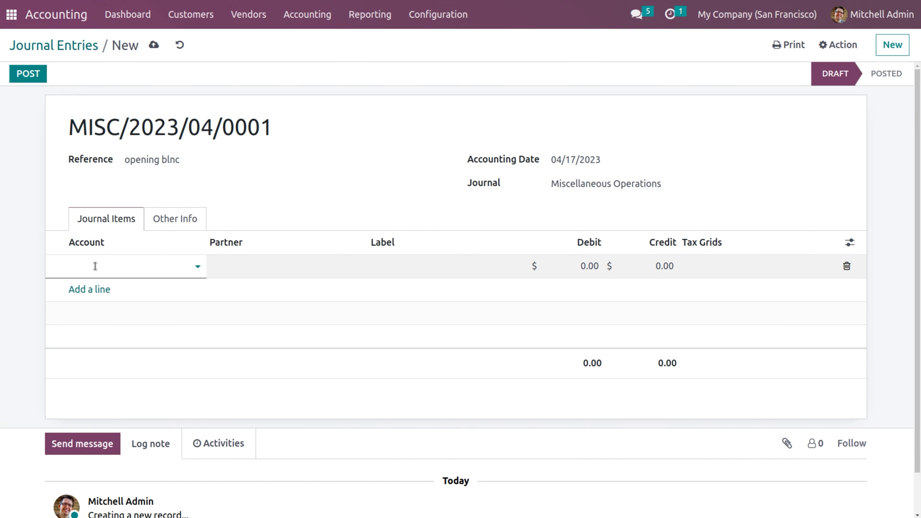
{"action": "type", "text": "cur"}
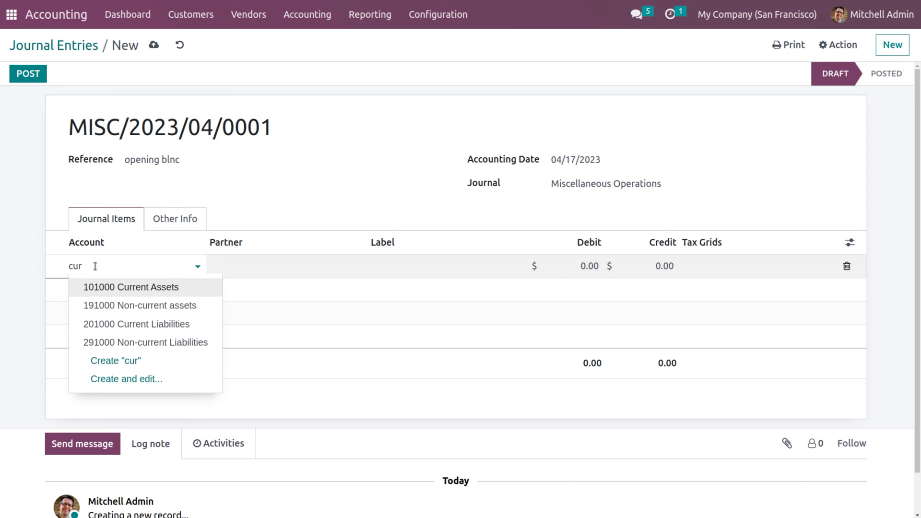
{"action": "key", "text": "Return"}
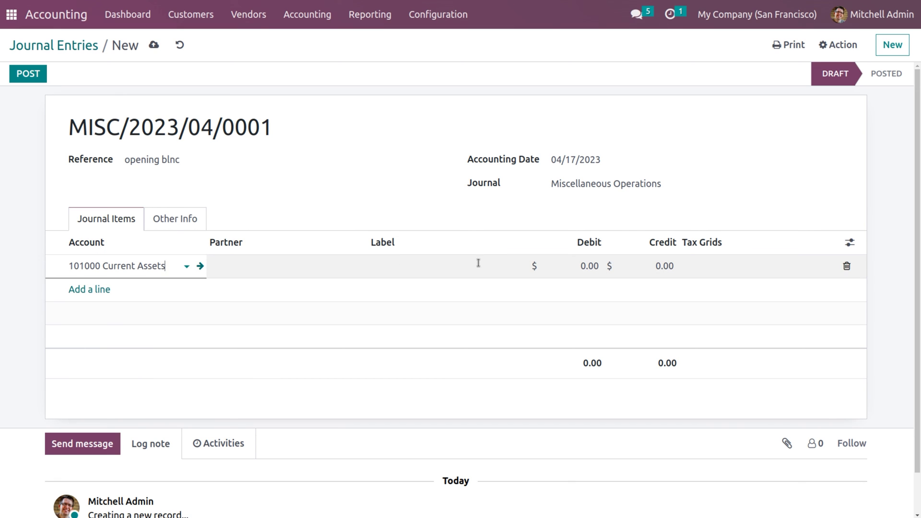
{"action": "left_click", "coordinate": [570, 267]}
{"action": "type", "text": "650"}
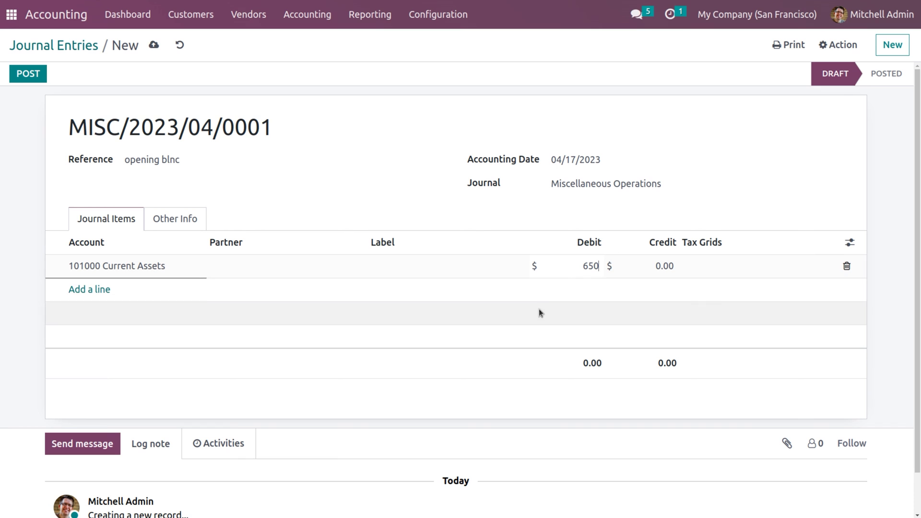
- Add a balancing line on 999999 Undistributed Profits/Losses with a credit of 650 and post the journal entry
{"action": "left_click", "coordinate": [82, 290]}
{"action": "key", "text": "BackSpace"}
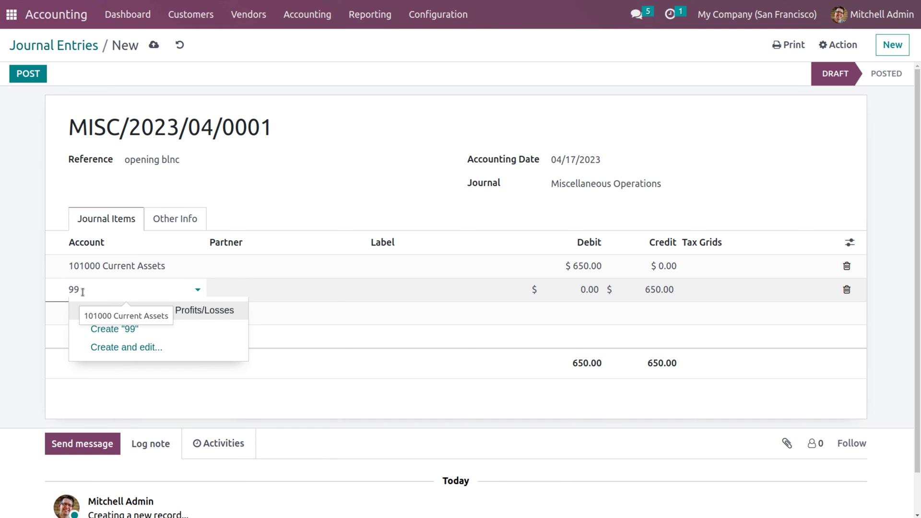
{"action": "left_click", "coordinate": [217, 310]}
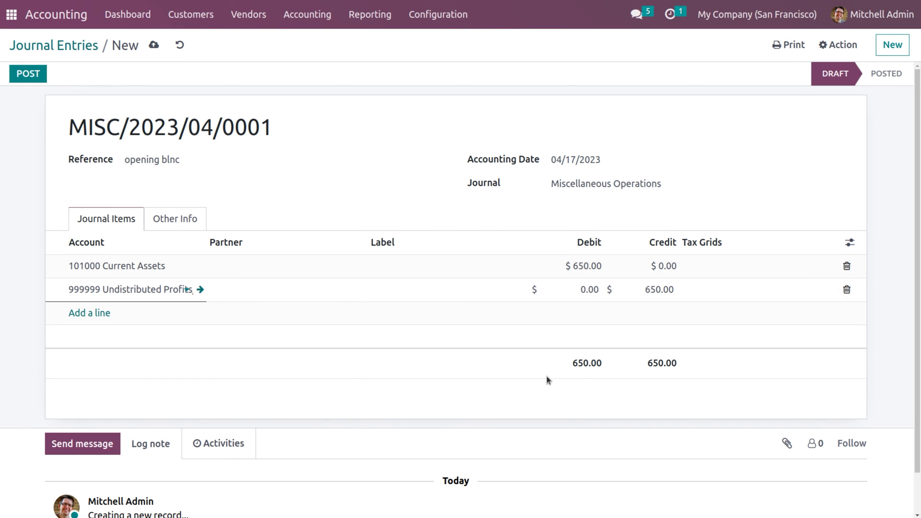
{"action": "left_click", "coordinate": [41, 75]}
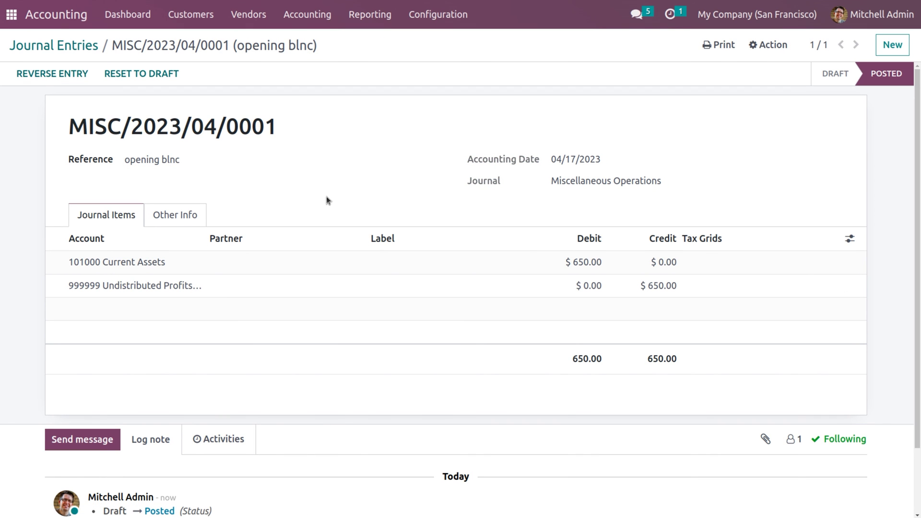
- Return to the chart of accounts and recheck the Current Assets account's balance after the new posting
{"action": "left_click", "coordinate": [444, 16]}
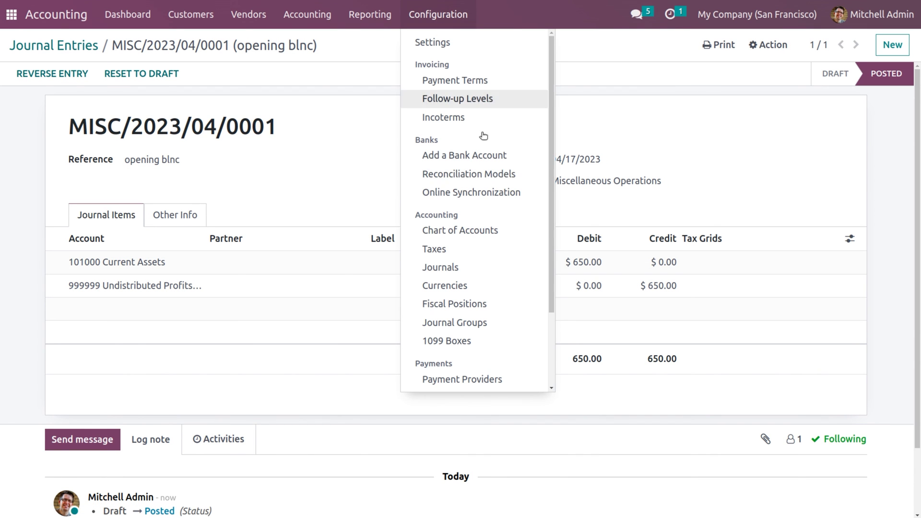
{"action": "left_click", "coordinate": [490, 227]}
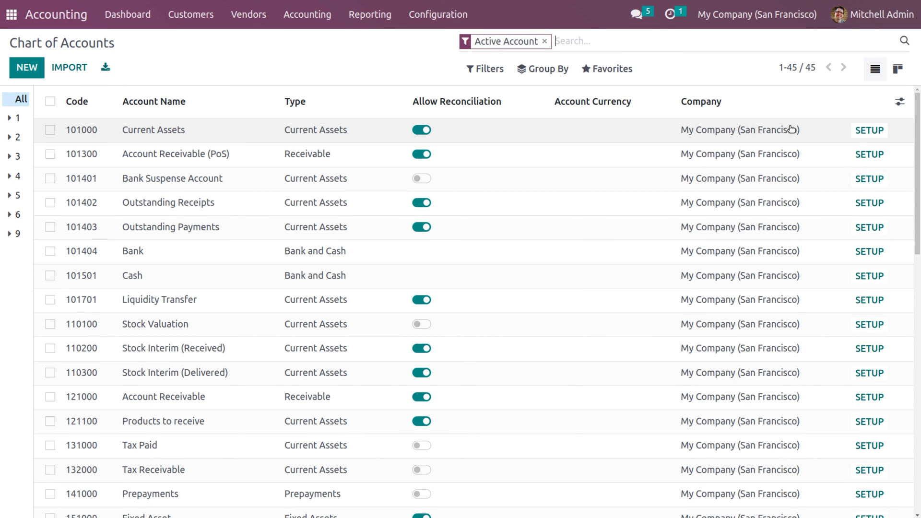
{"action": "left_click", "coordinate": [867, 130]}
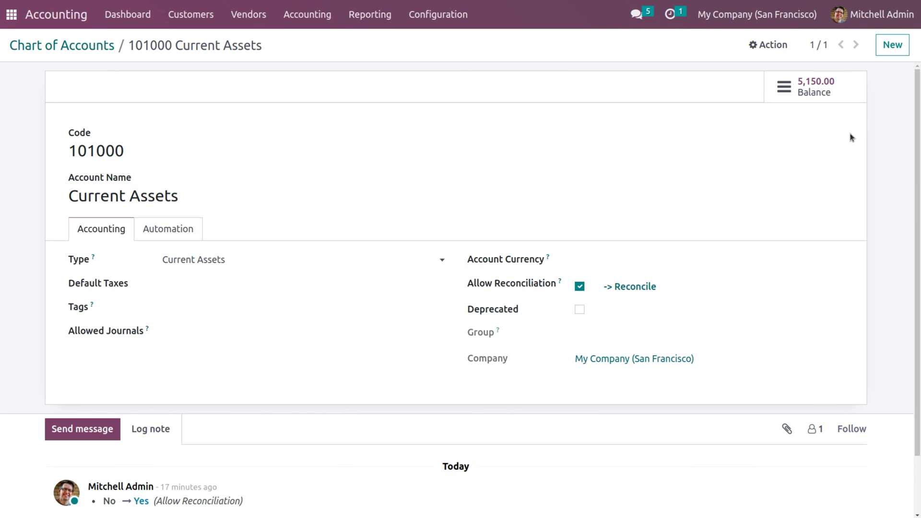
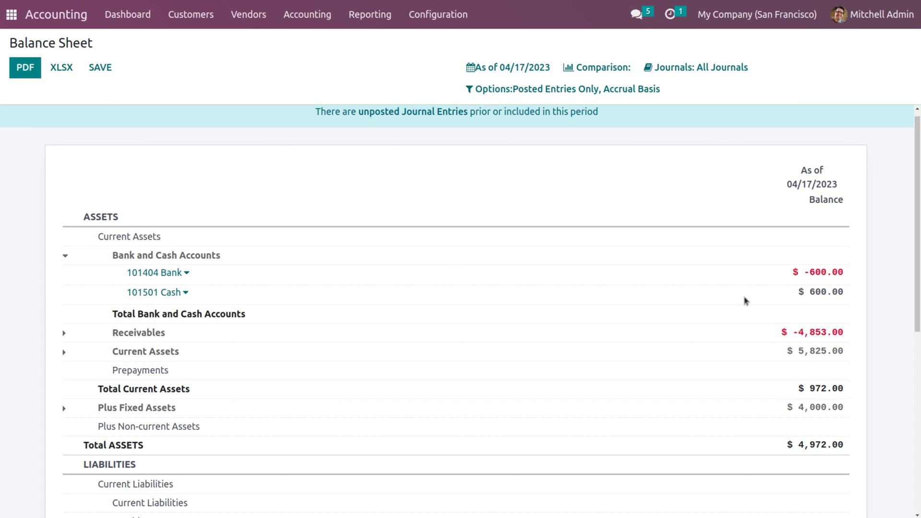
- Review the assets, liabilities and equity sections of the Balance Sheet report
{"action": "scroll", "coordinate": [591, 390], "scroll_direction": "down", "scroll_amount": 5}
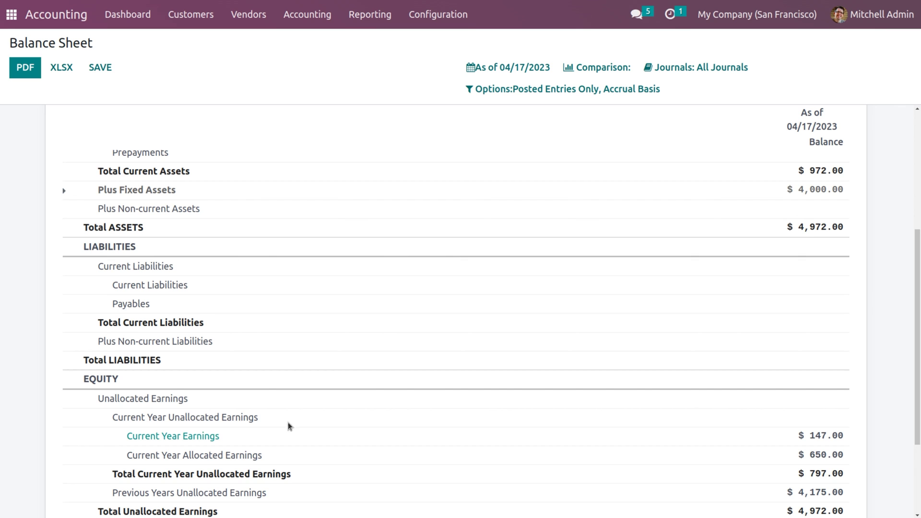
{"action": "scroll", "coordinate": [307, 426], "scroll_direction": "down", "scroll_amount": 3}
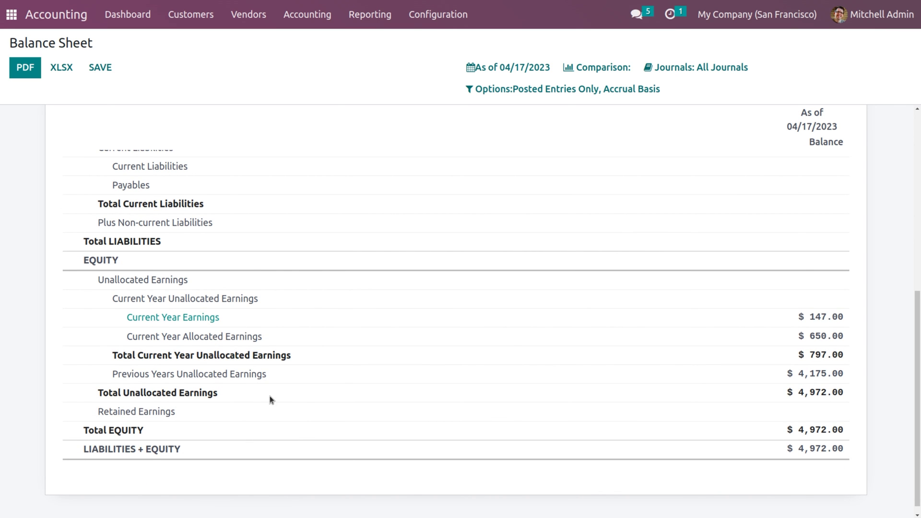
{"action": "scroll", "coordinate": [225, 346], "scroll_direction": "up", "scroll_amount": 8}
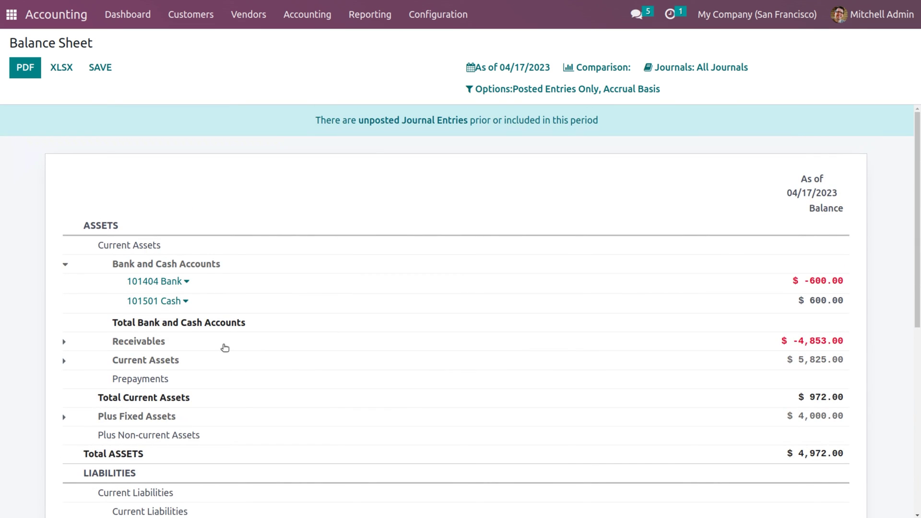
{"action": "scroll", "coordinate": [225, 347], "scroll_direction": "down", "scroll_amount": 8}
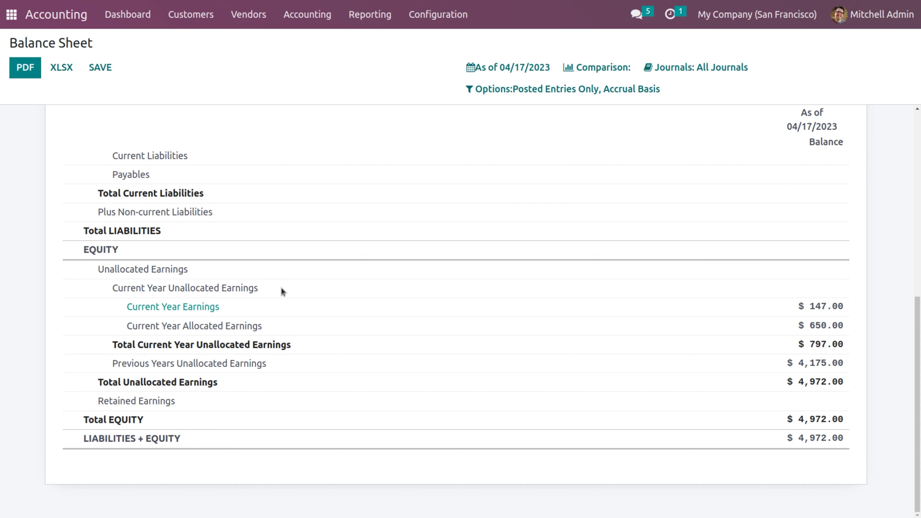
{"action": "scroll", "coordinate": [283, 292], "scroll_direction": "up", "scroll_amount": 8}
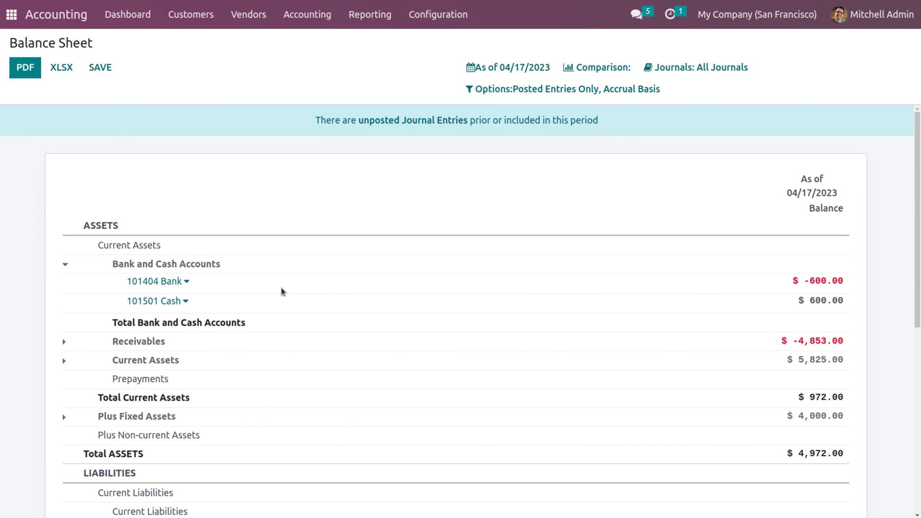